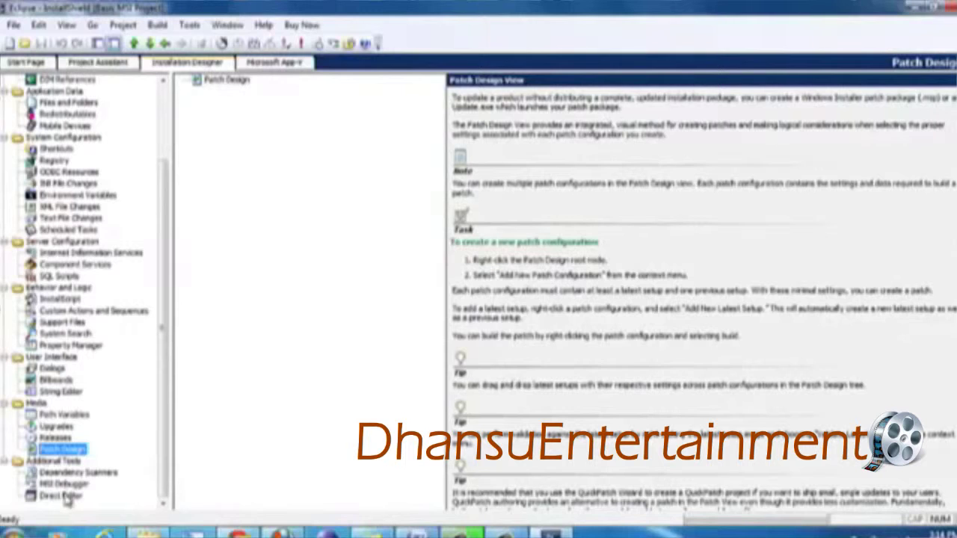
# Open the Direct Editor view and display the contents of the File table.
pyautogui.click(63, 497)
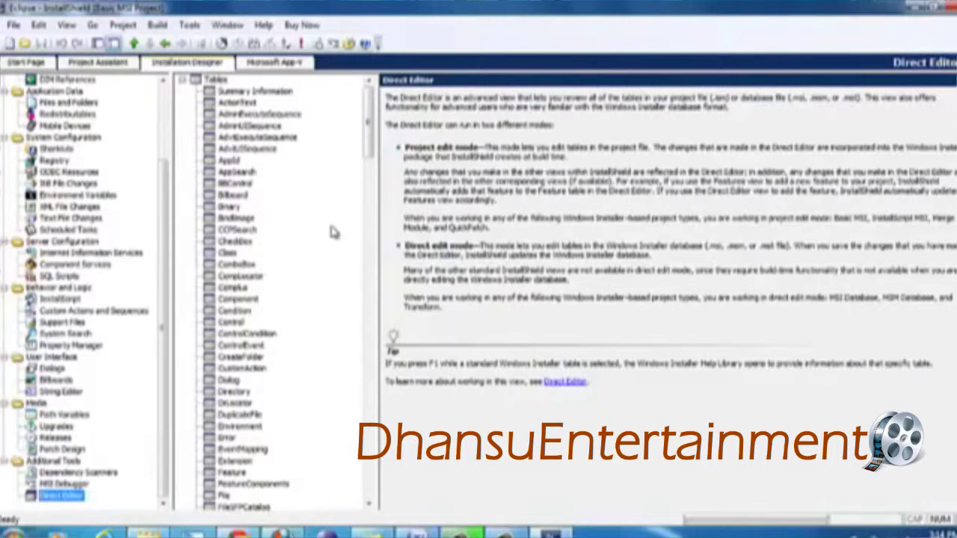
pyautogui.moveTo(367, 119)
pyautogui.mouseDown()
pyautogui.moveTo(363, 448)
pyautogui.moveTo(367, 108)
pyautogui.mouseUp()
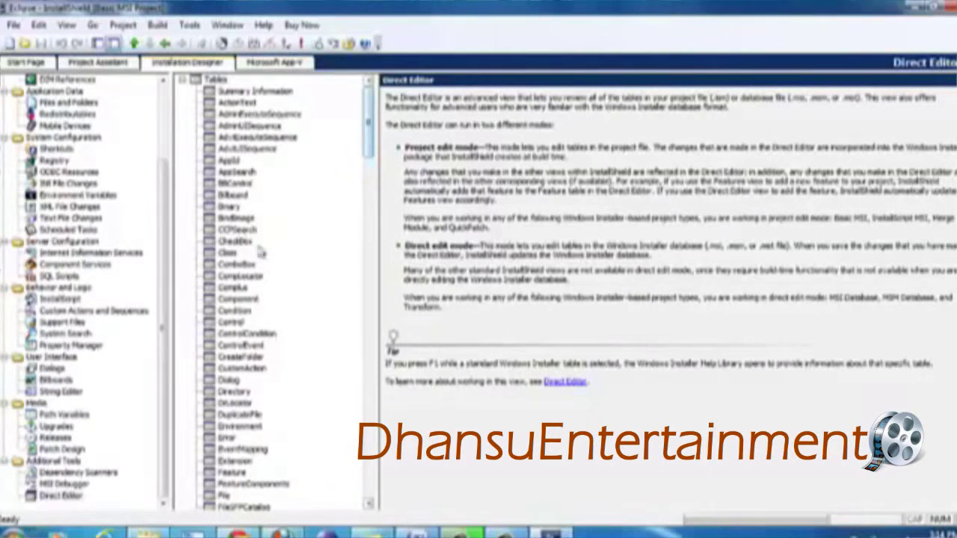
pyautogui.click(224, 495)
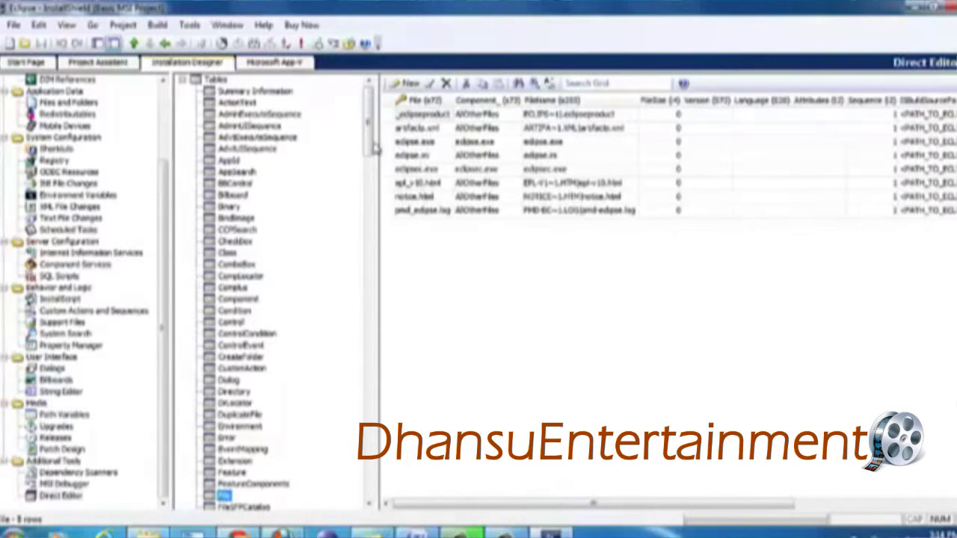
pyautogui.moveTo(370, 129); pyautogui.dragTo(367, 71)
# Build the Single Executable installation from the Project Assistant's Build Installation page and review the end of the build output.
pyautogui.click(99, 62)
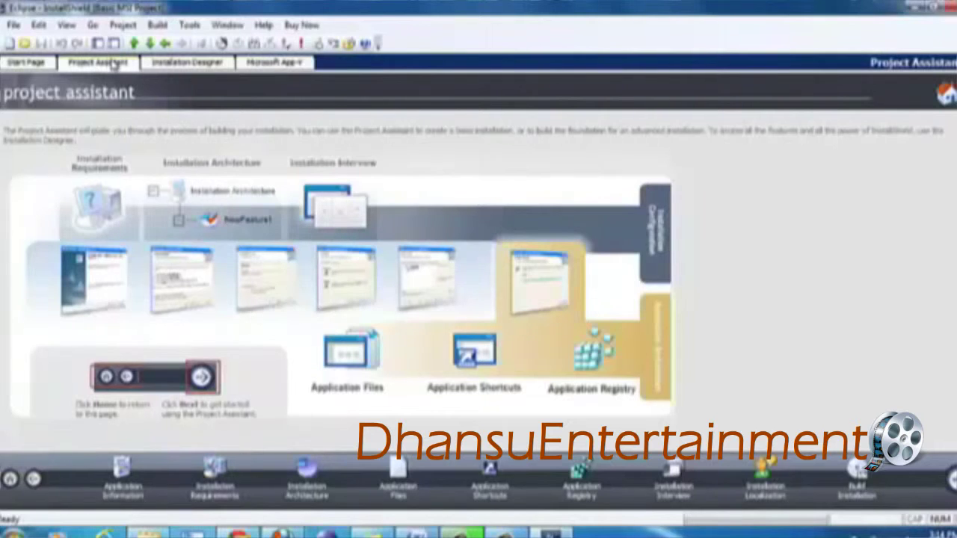
pyautogui.click(852, 494)
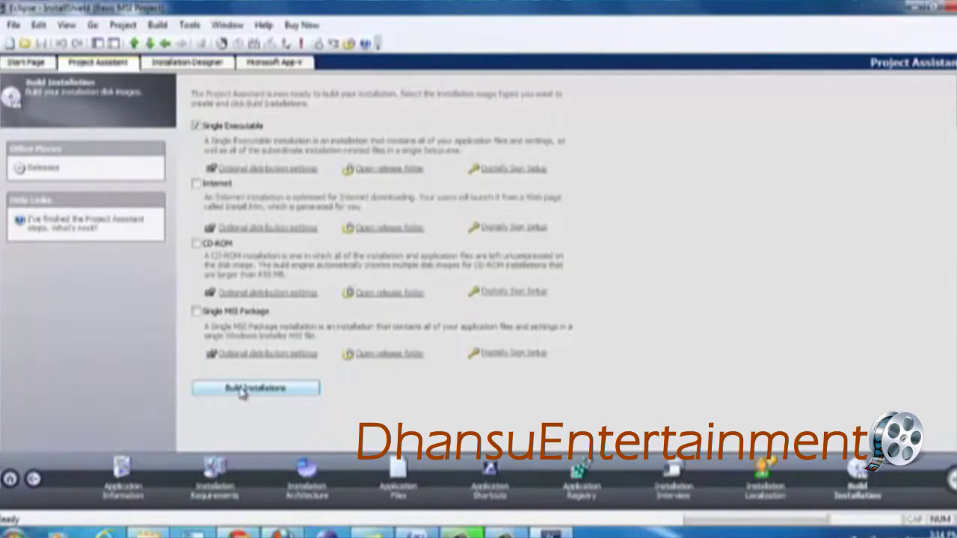
pyautogui.click(255, 45)
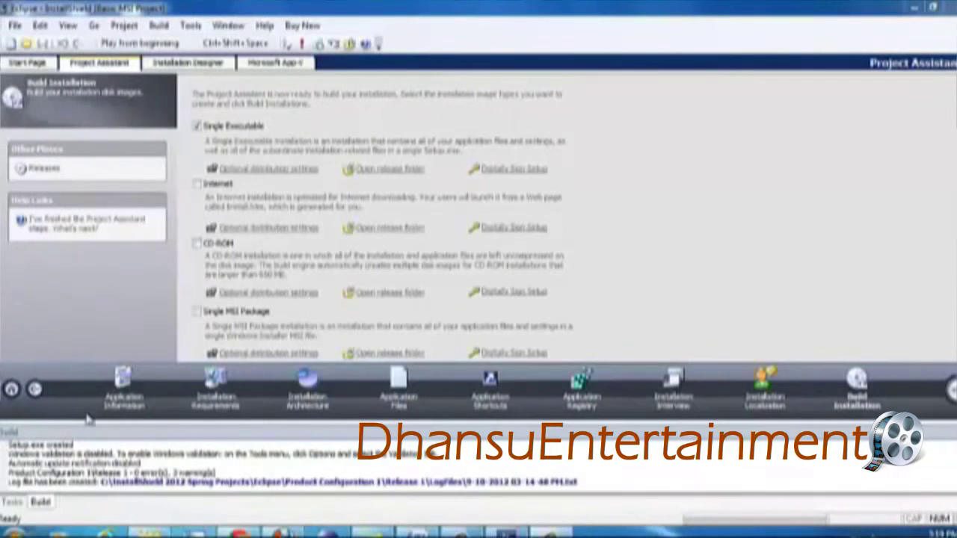
pyautogui.click(41, 445)
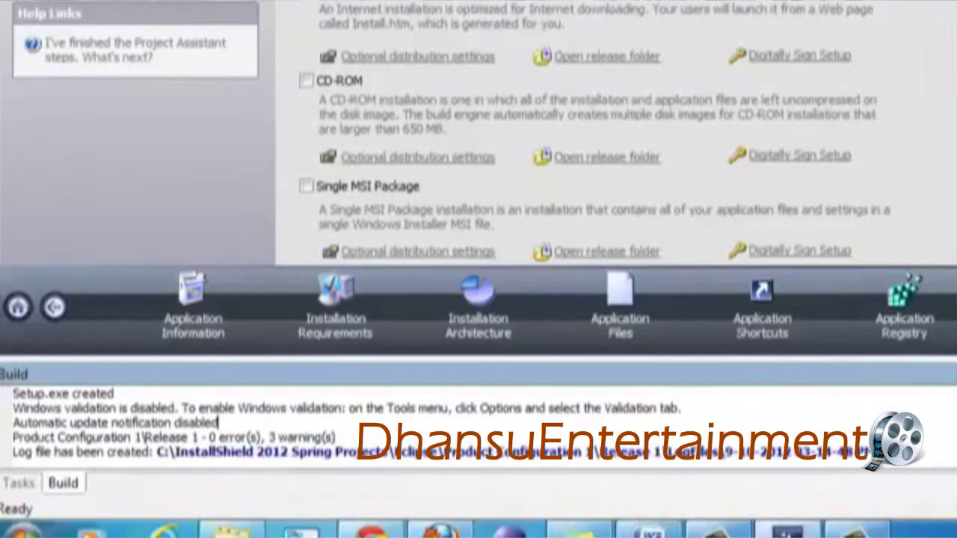
pyautogui.press('F7')
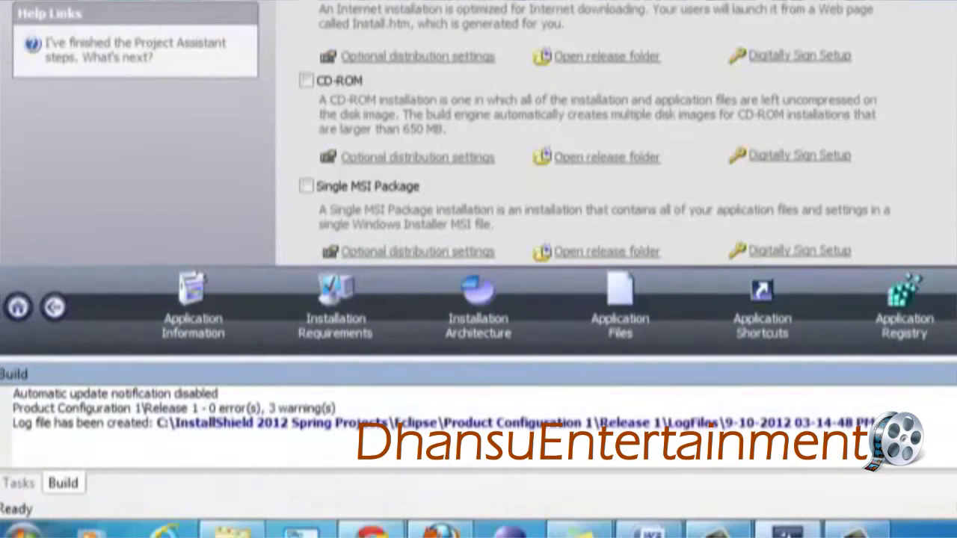
pyautogui.press('F7')
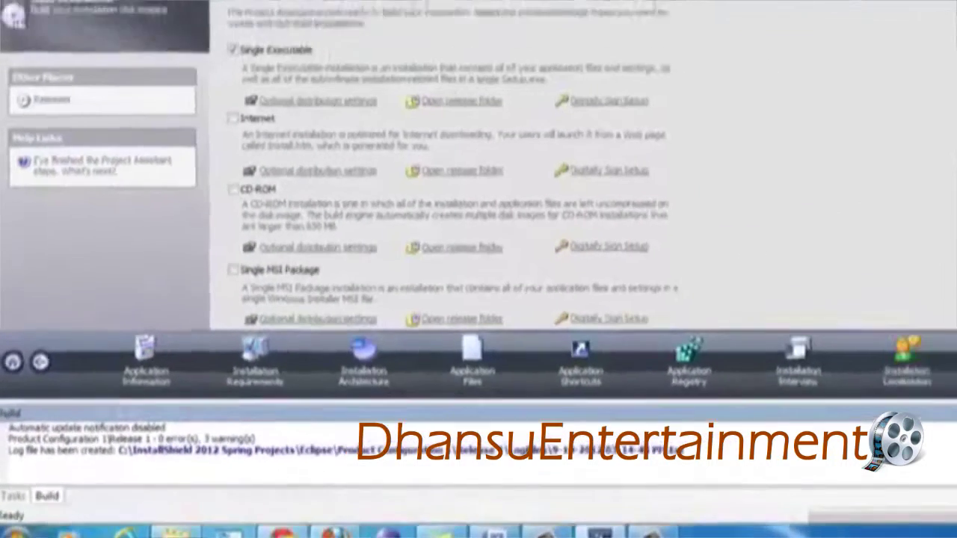
pyautogui.click(190, 25)
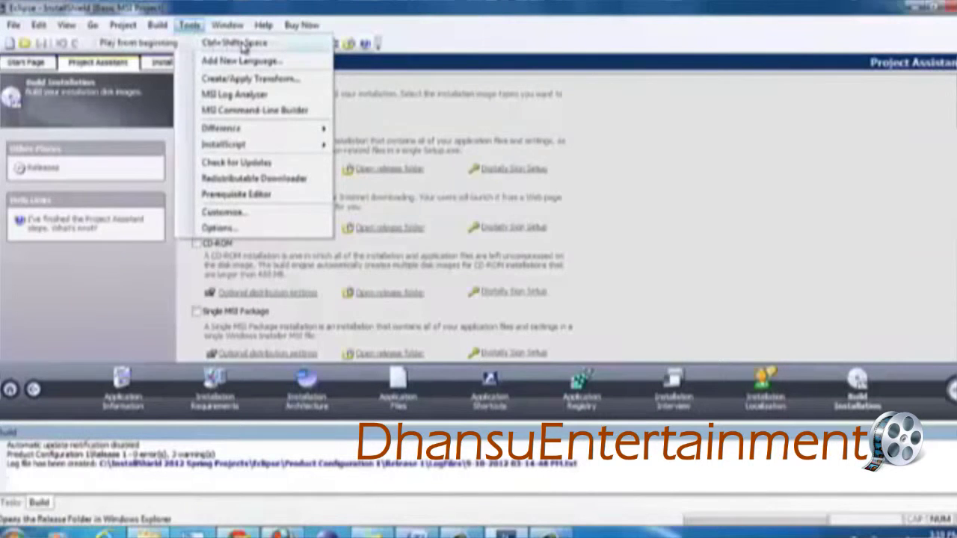
pyautogui.click(768, 206)
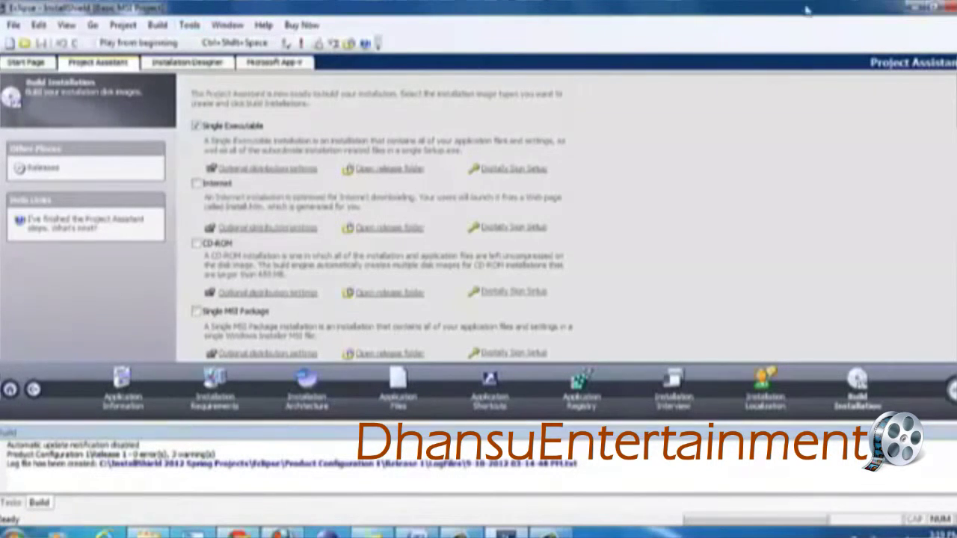
pyautogui.click(914, 12)
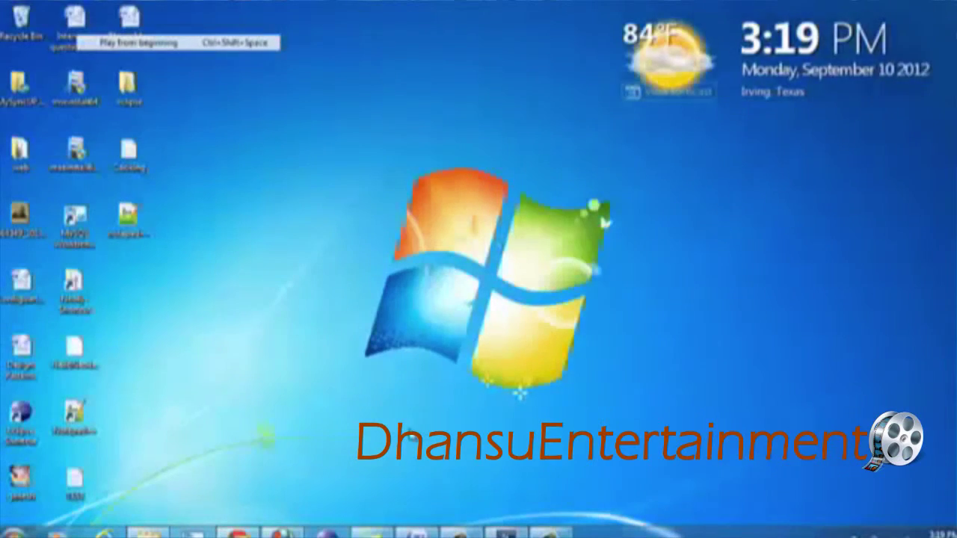
pyautogui.rightClick(243, 261)
pyautogui.click(277, 295)
pyautogui.click(505, 534)
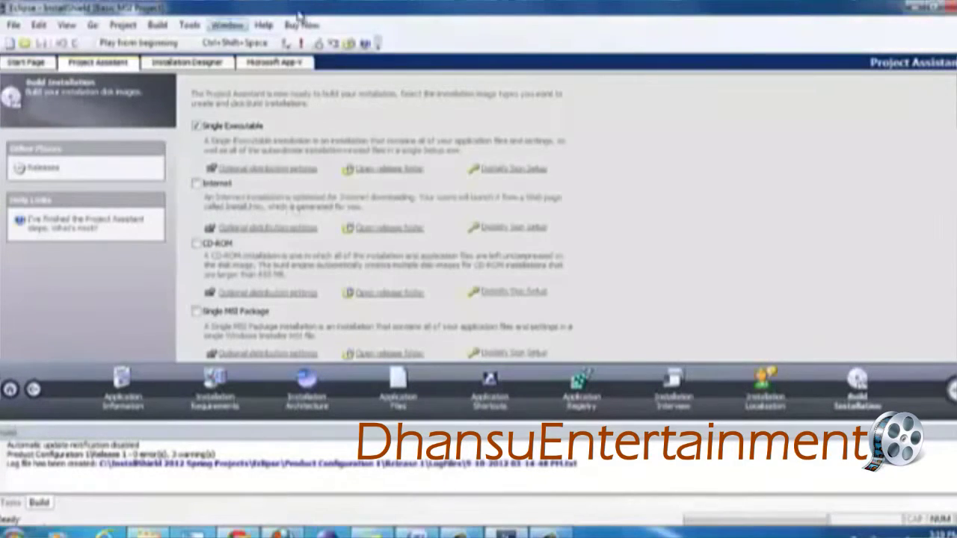
# Restore the project window to a smaller size, move it away from the screen edge, and open the release folder.
pyautogui.doubleClick(333, 7)
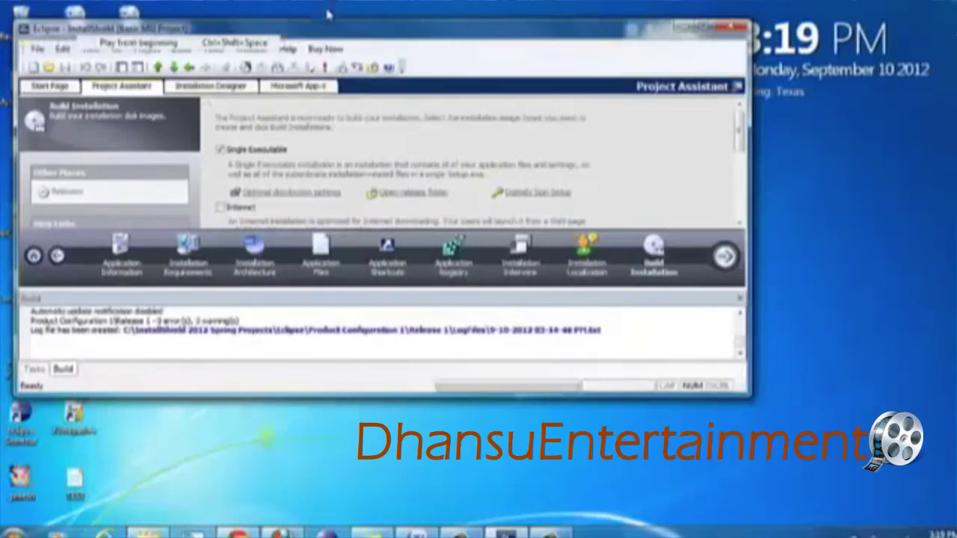
pyautogui.moveTo(326, 35); pyautogui.dragTo(397, 90)
pyautogui.click(280, 96)
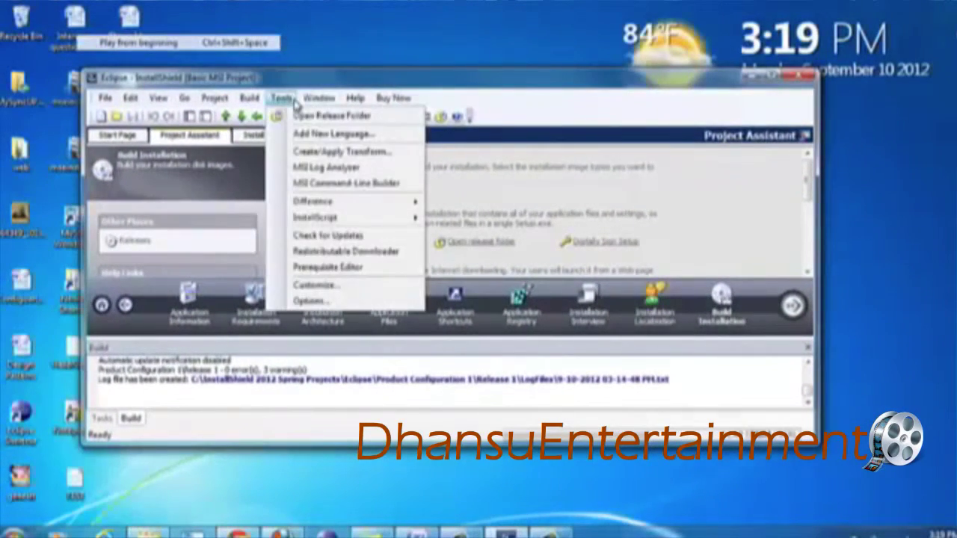
pyautogui.click(329, 116)
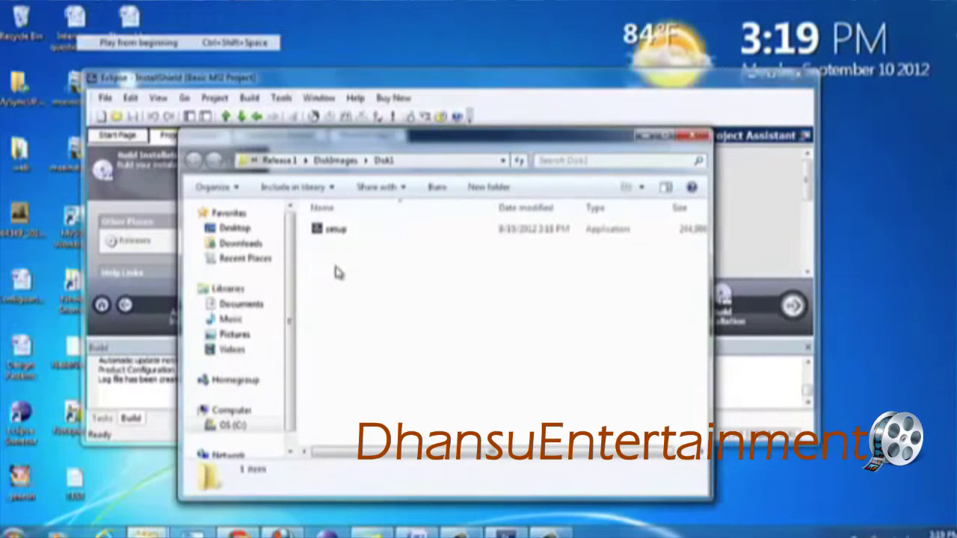
# Copy the setup application from the Disk1 folder to the desktop and close the folder.
pyautogui.click(338, 231)
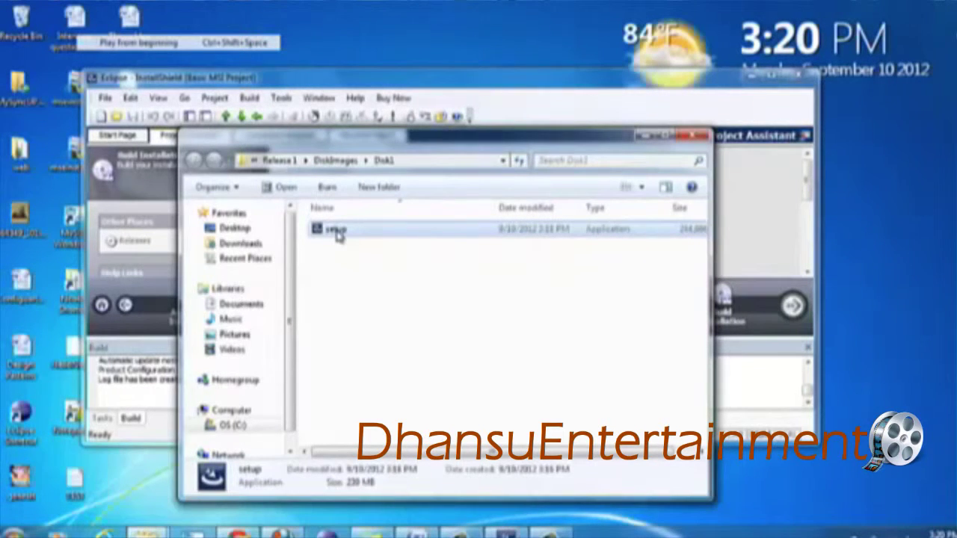
pyautogui.click(306, 30)
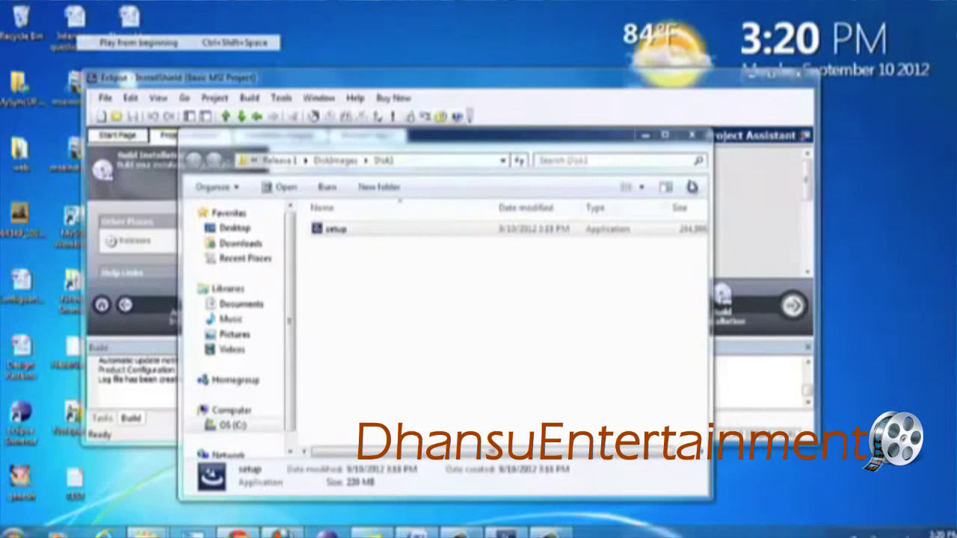
pyautogui.click(691, 135)
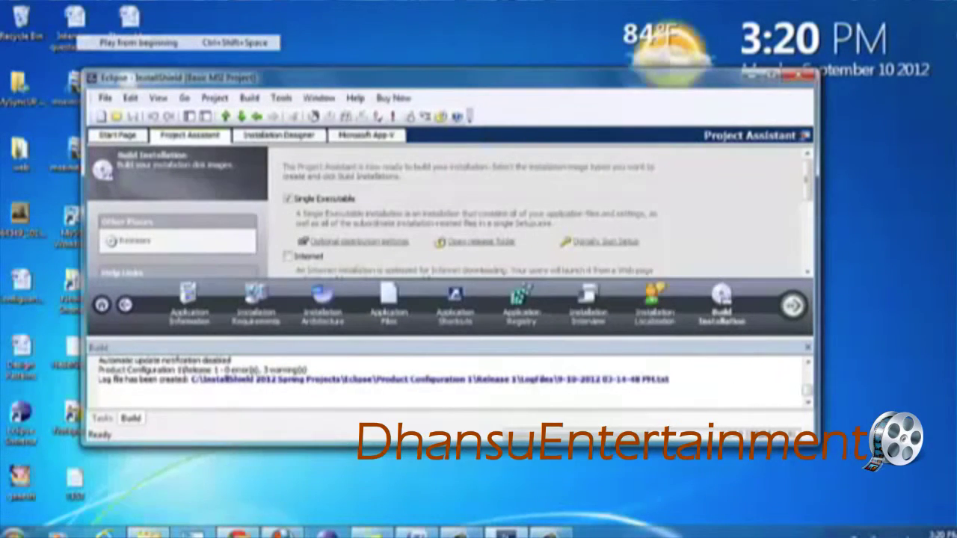
# Browse the Eclipse project folder through Product Configuration 1, Release 1 and DiskImages to the setup file in DISK1, and close the folder.
pyautogui.click(170, 532)
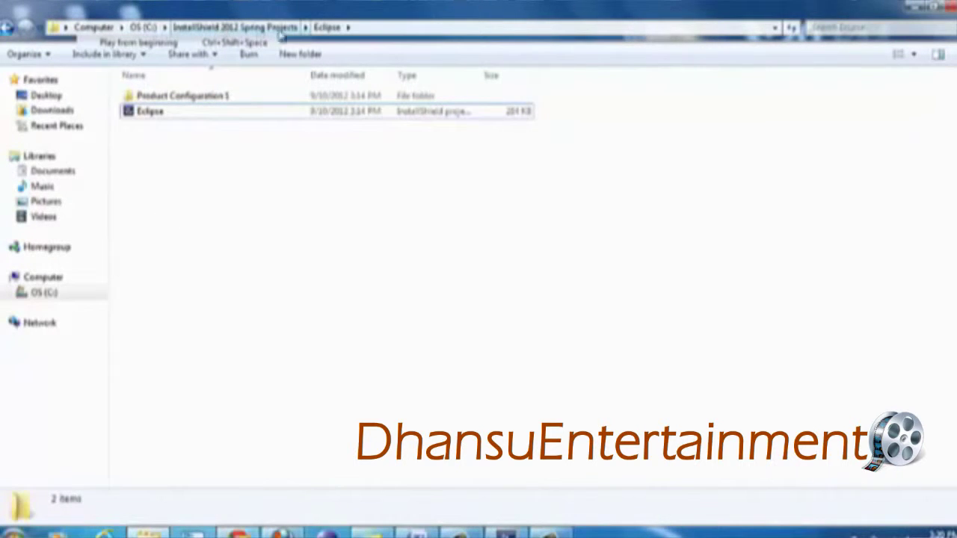
pyautogui.doubleClick(225, 97)
pyautogui.click(211, 116)
pyautogui.doubleClick(212, 116)
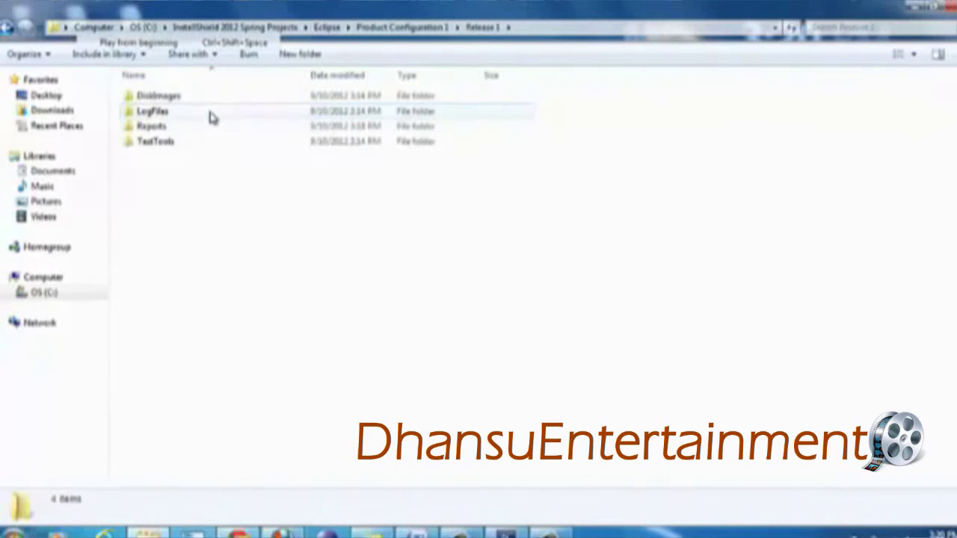
pyautogui.doubleClick(213, 97)
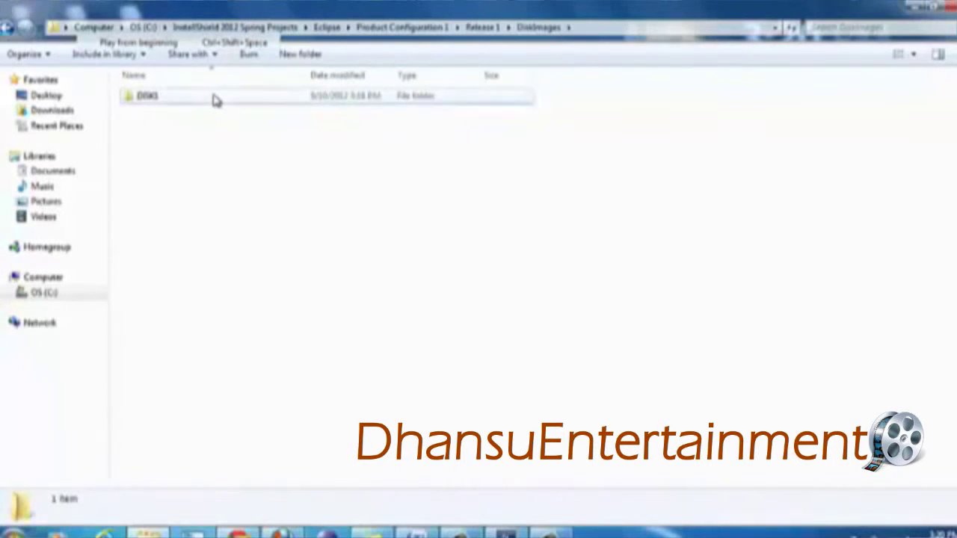
pyautogui.doubleClick(215, 99)
pyautogui.click(216, 99)
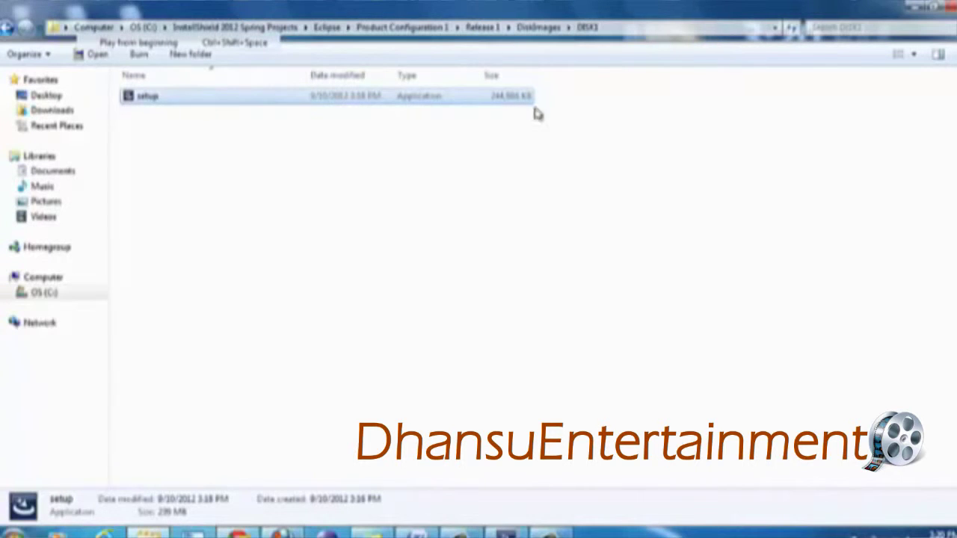
pyautogui.click(945, 7)
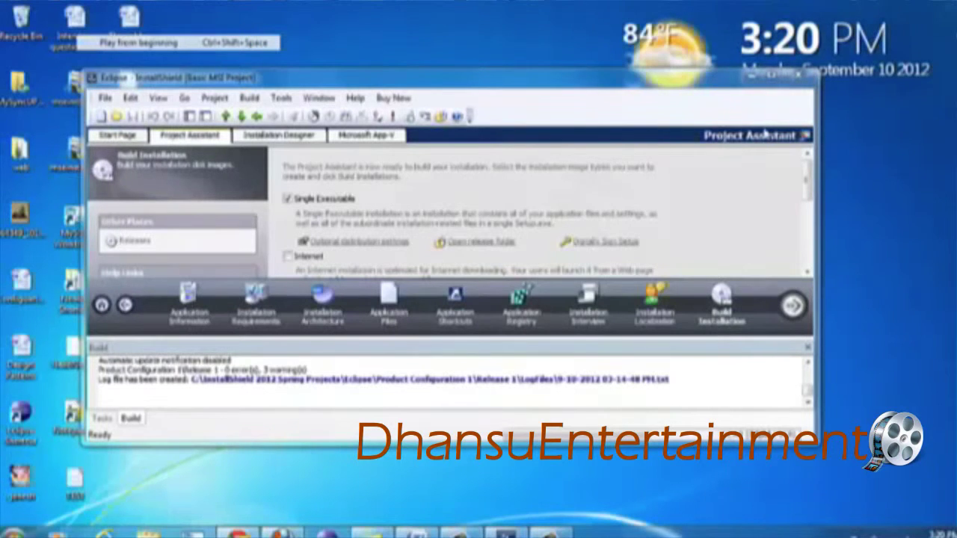
# Show the desktop and rename the setup file there as Testing.
pyautogui.press('super+d')
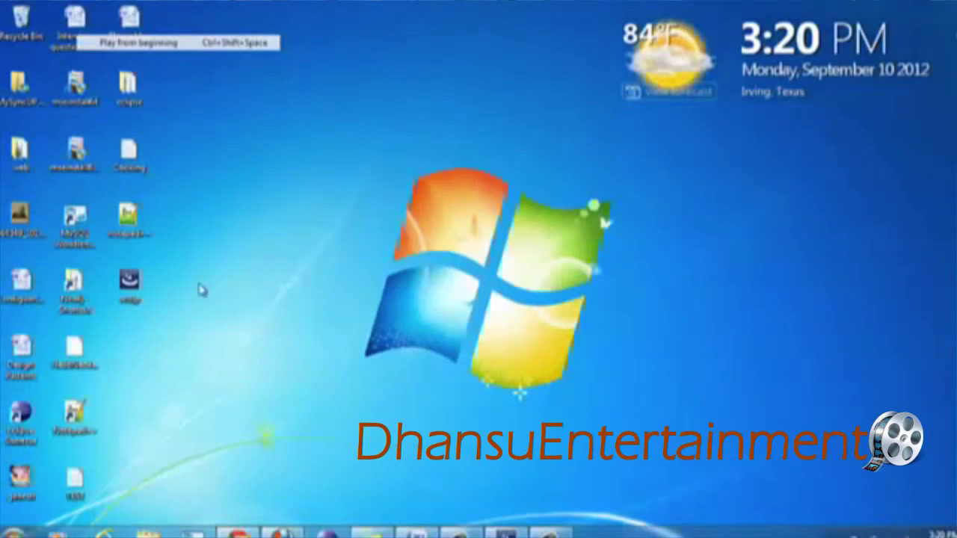
pyautogui.rightClick(127, 293)
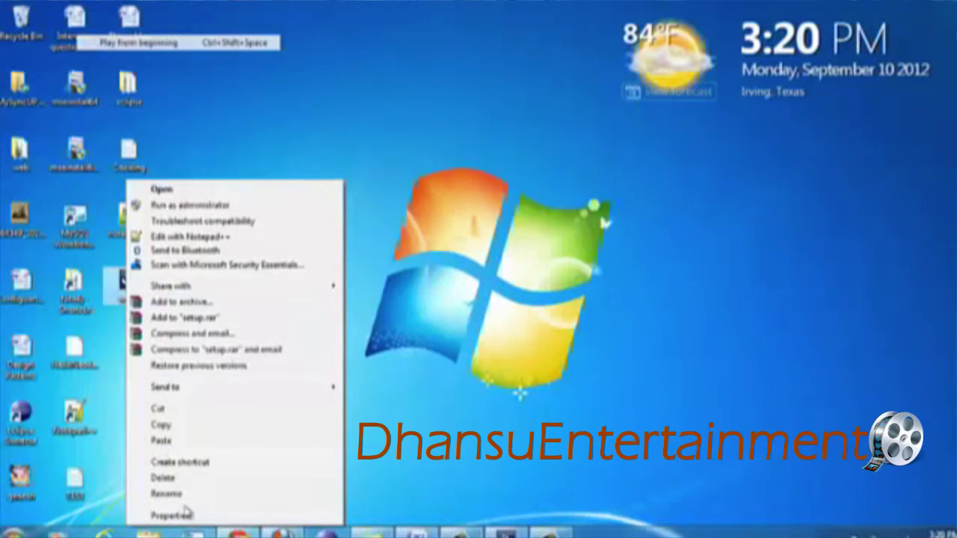
pyautogui.click(185, 496)
pyautogui.write('Testing')
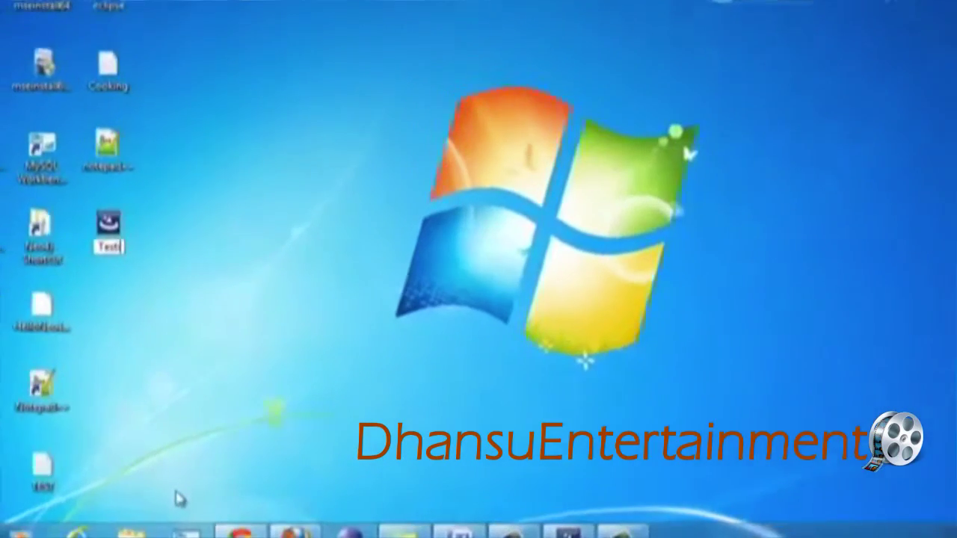
pyautogui.press('Return')
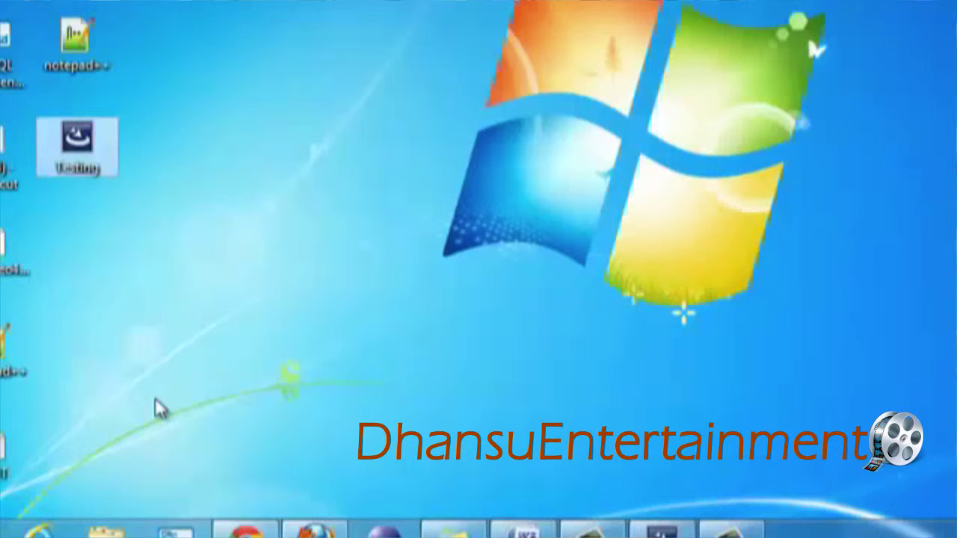
# Run the Testing installer from the desktop, acknowledge the evaluation version notice, and let the wizard prepare the installation.
pyautogui.doubleClick(84, 160)
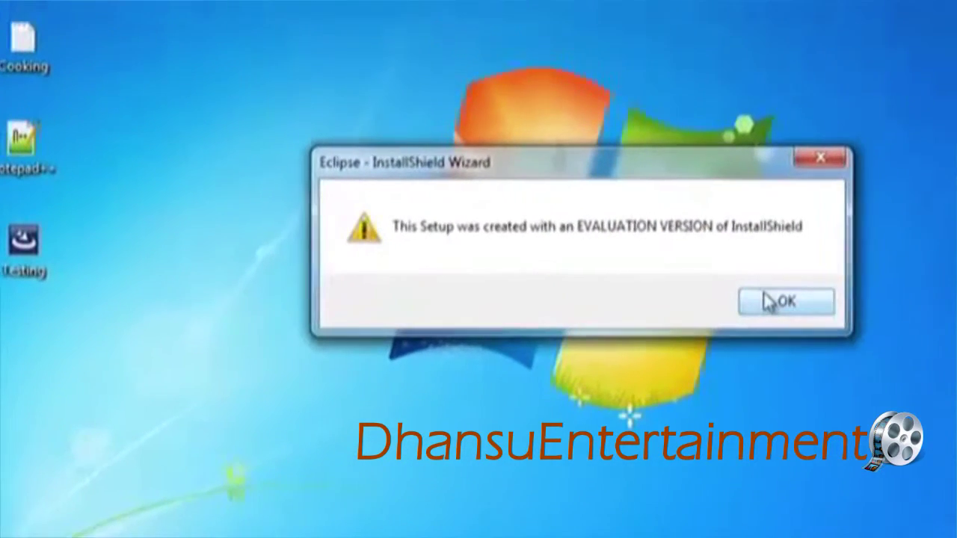
pyautogui.click(837, 197)
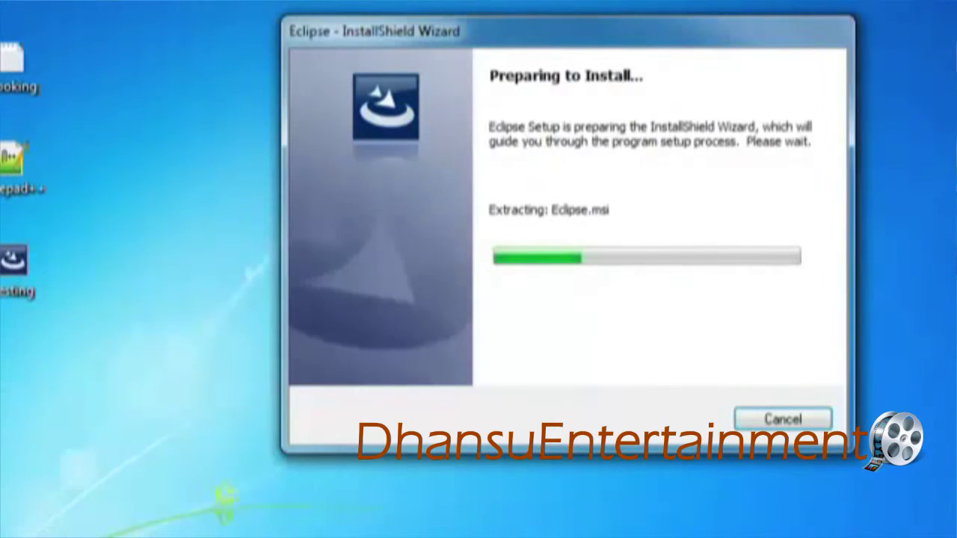
pyautogui.moveTo(591, 38); pyautogui.dragTo(465, 25)
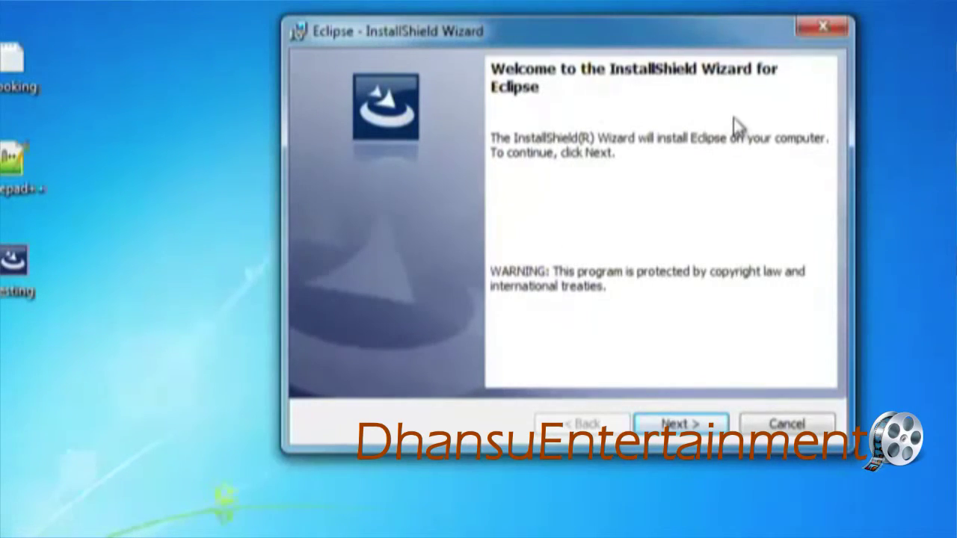
# Accept the license agreement terms, keep the default customer information, and advance to the Setup Type page.
pyautogui.click(680, 423)
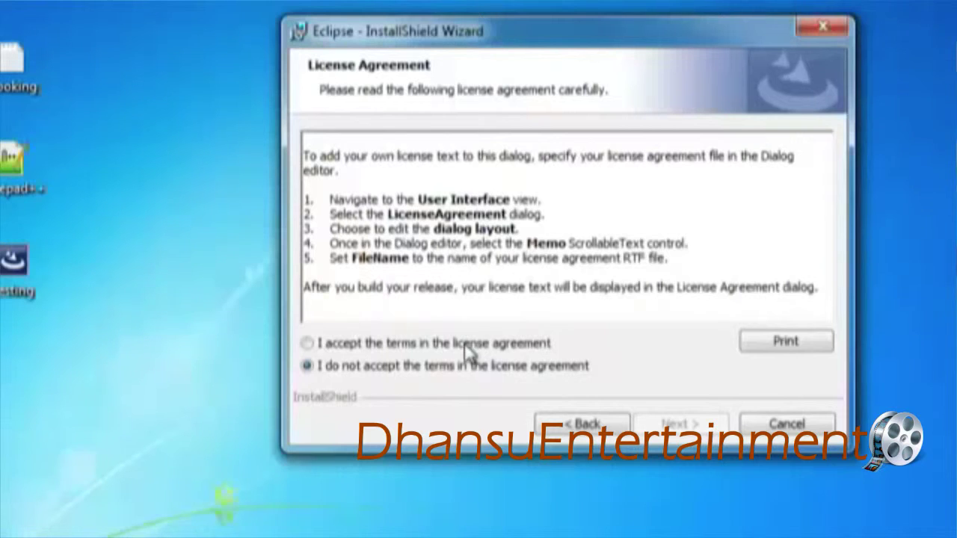
pyautogui.click(447, 344)
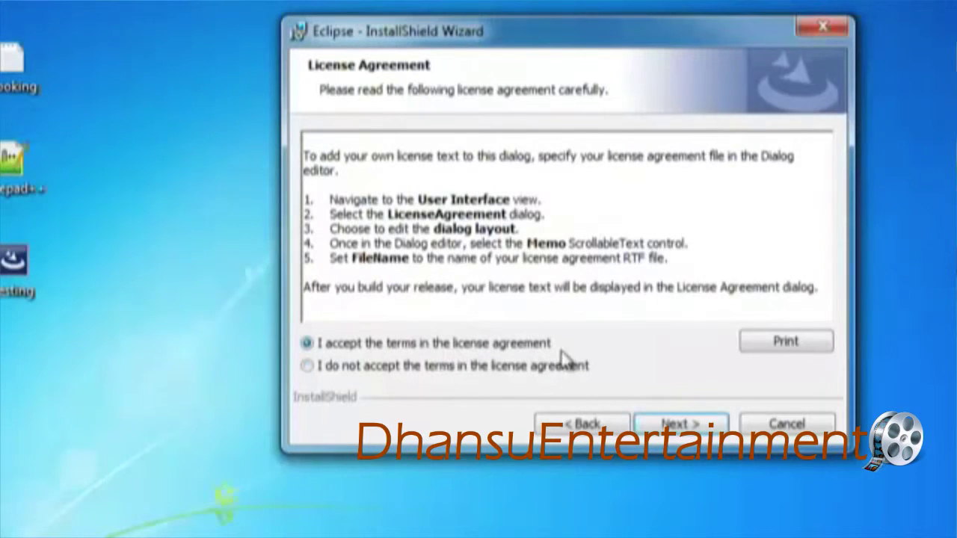
pyautogui.click(694, 426)
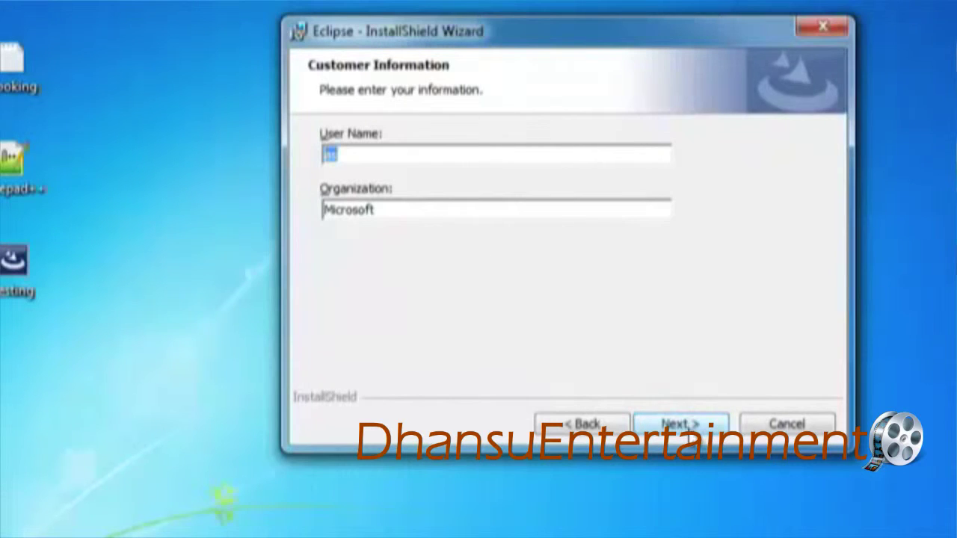
pyautogui.press('Return')
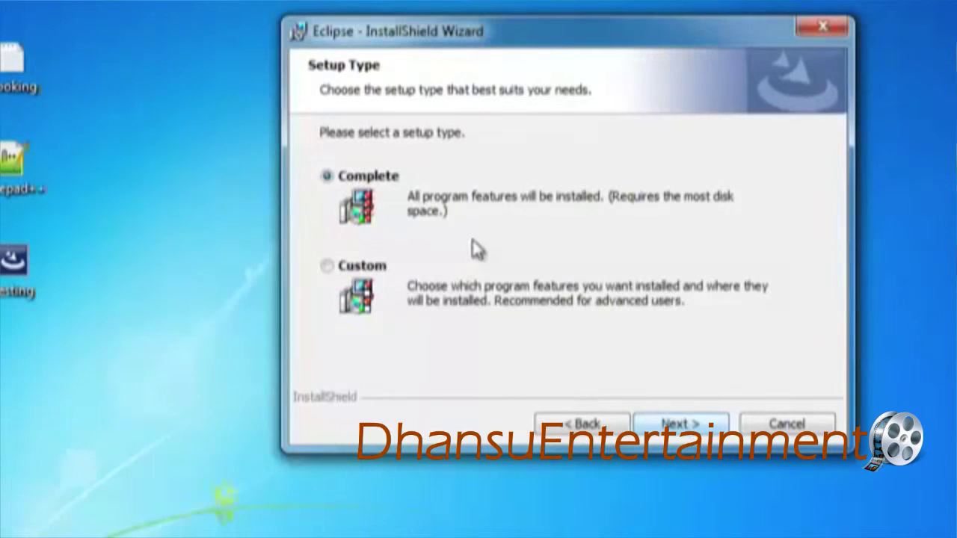
# Install Eclipse with the Complete setup type and finish the InstallShield wizard.
pyautogui.click(689, 427)
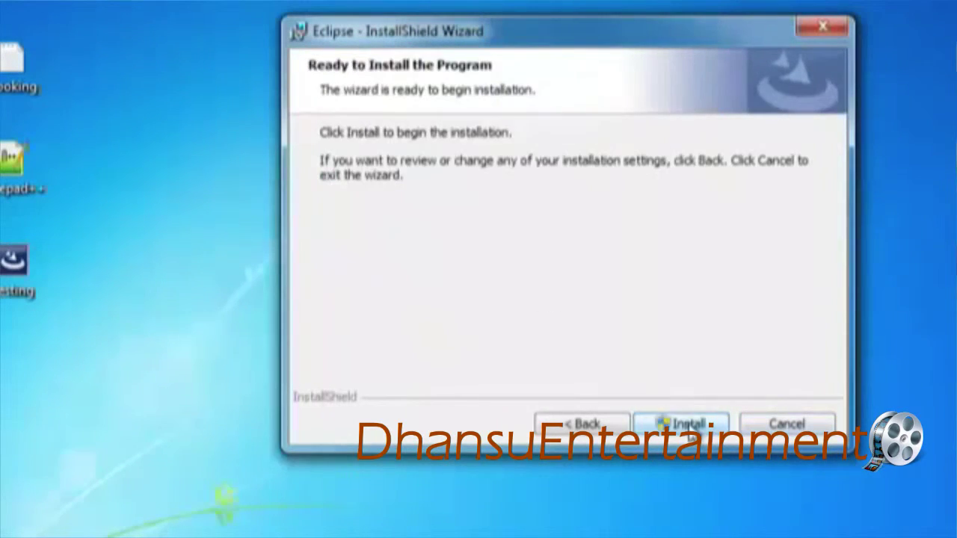
pyautogui.click(688, 426)
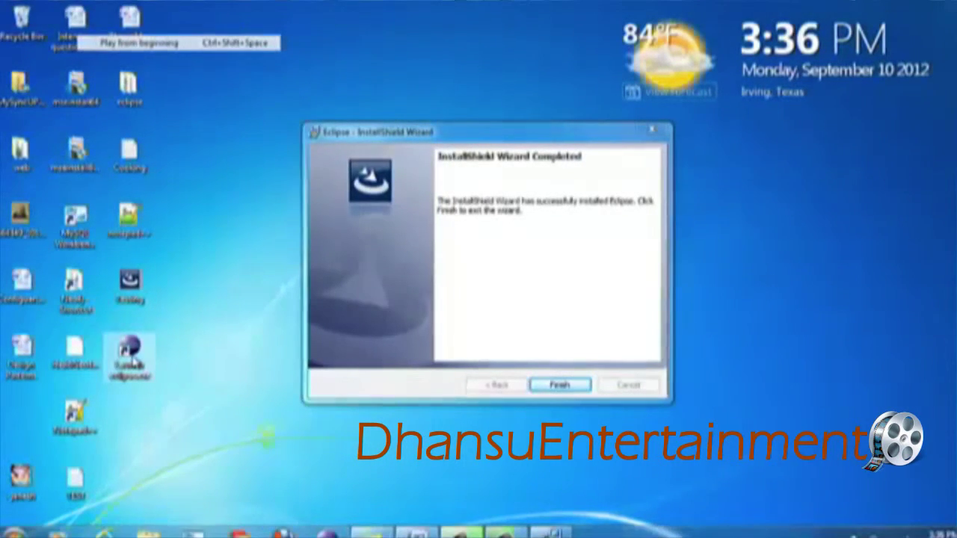
pyautogui.click(556, 385)
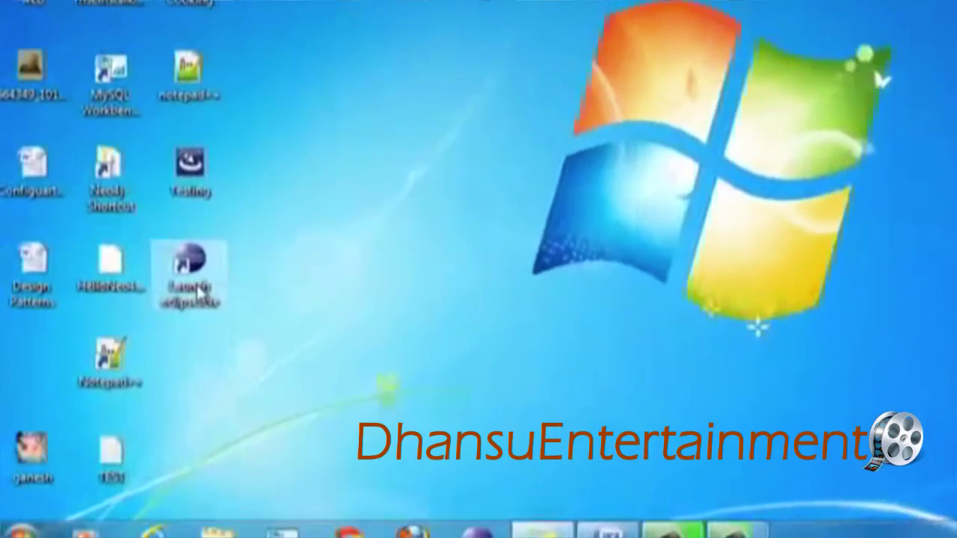
# Test-launch Eclipse from its desktop shortcut and from the Gattu Eclipse program folder, cancelling the workspace selection each time.
pyautogui.doubleClick(196, 287)
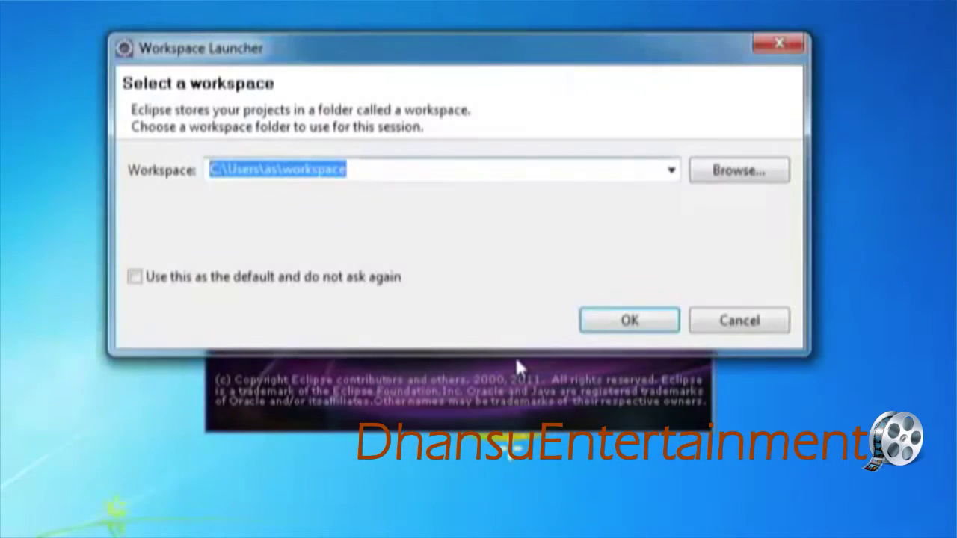
pyautogui.click(757, 323)
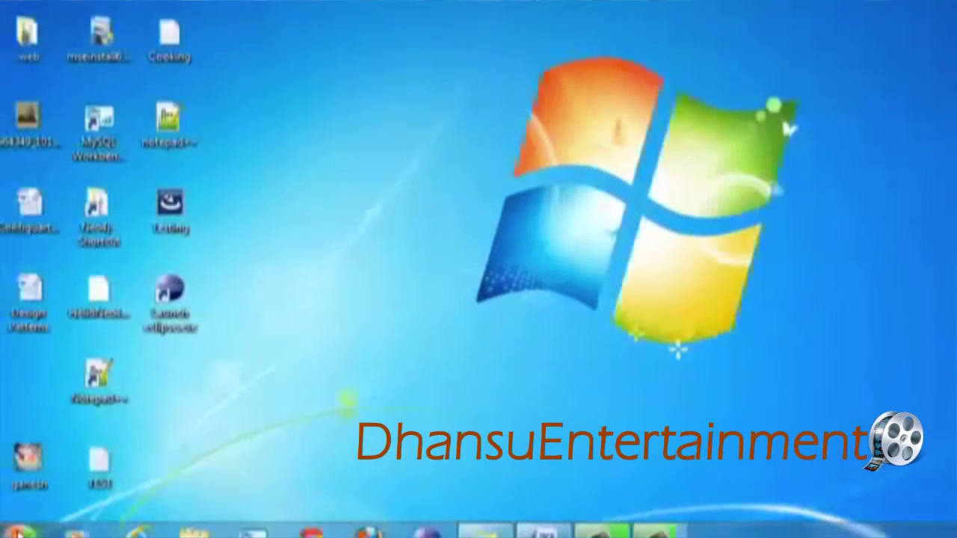
pyautogui.click(18, 530)
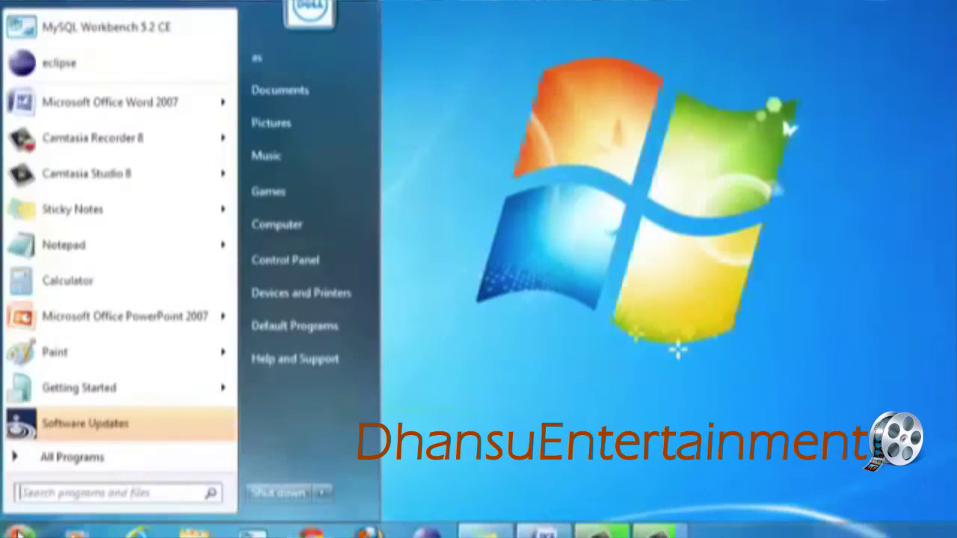
pyautogui.click(130, 458)
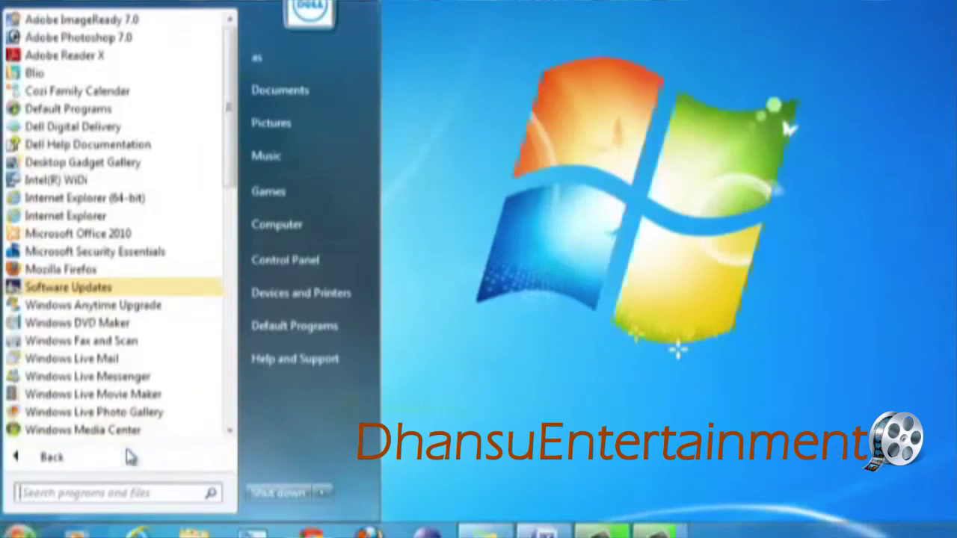
pyautogui.moveTo(230, 172); pyautogui.dragTo(234, 379)
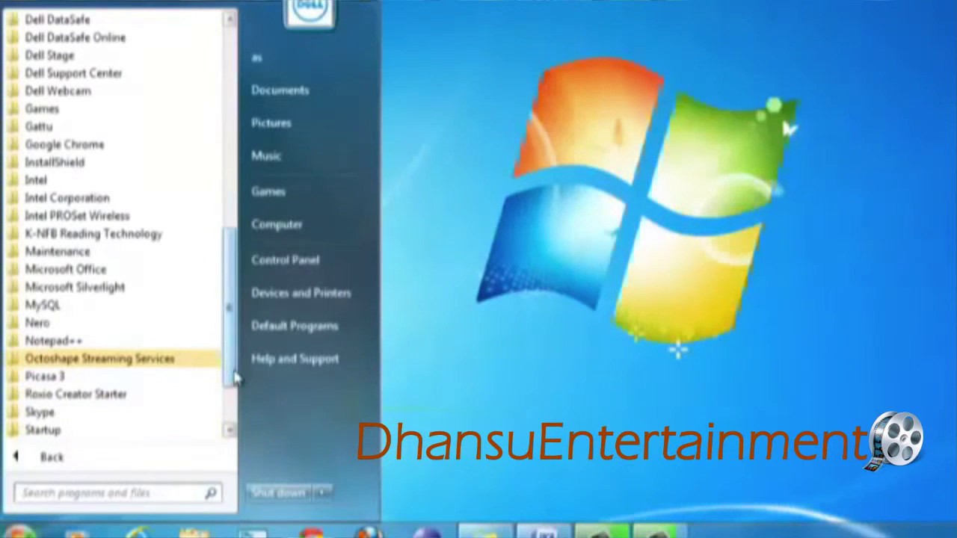
pyautogui.click(78, 133)
pyautogui.click(83, 148)
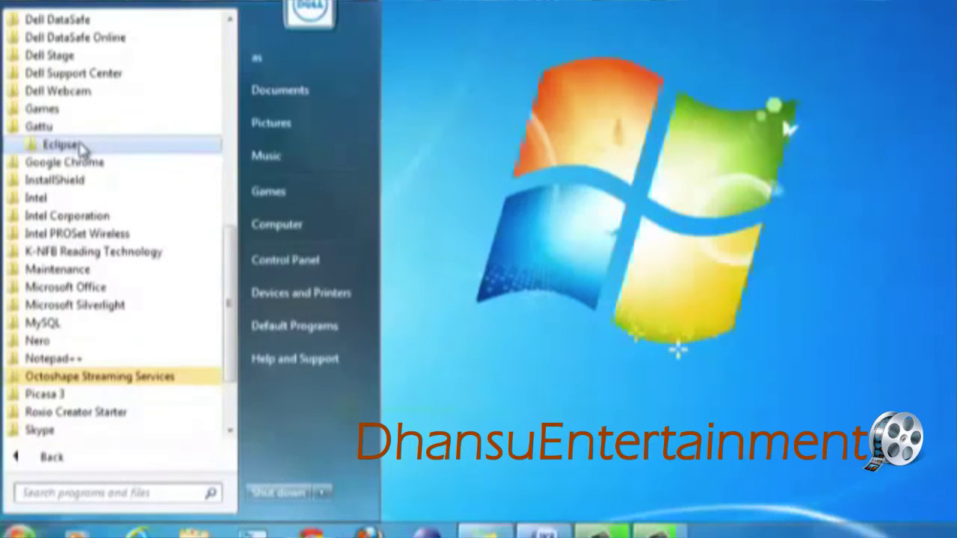
pyautogui.click(83, 145)
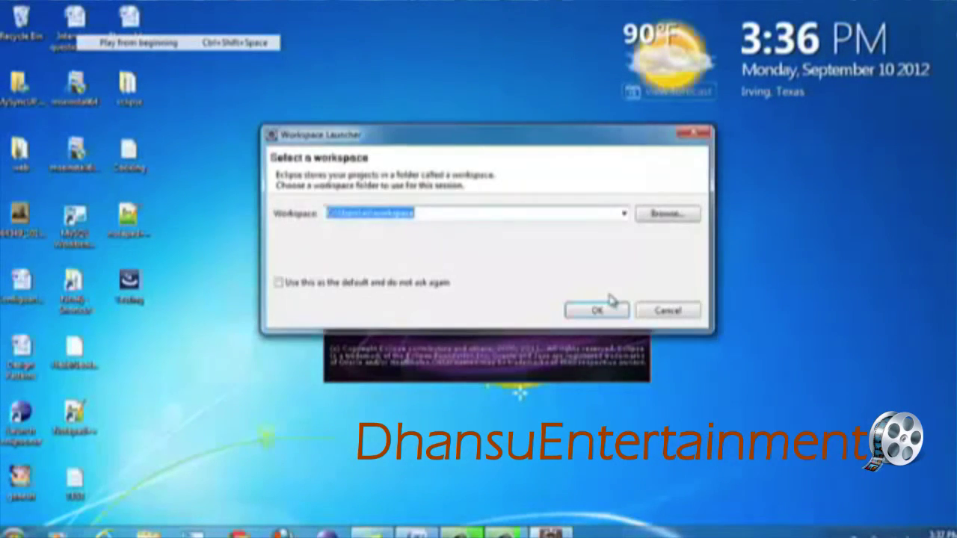
pyautogui.click(648, 318)
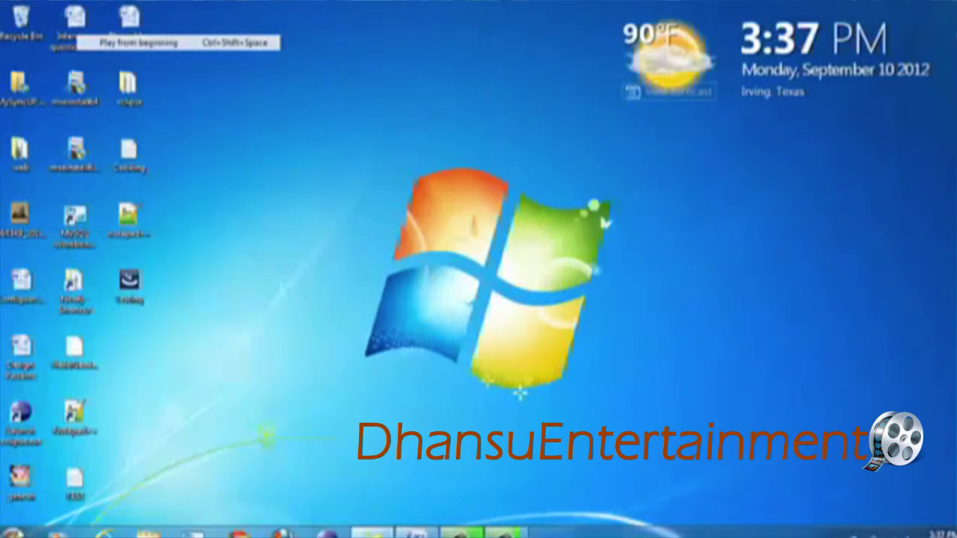
# Browse the C: drive through Program Files (x86) and Gattu to the installed Eclipse folder.
pyautogui.click(18, 529)
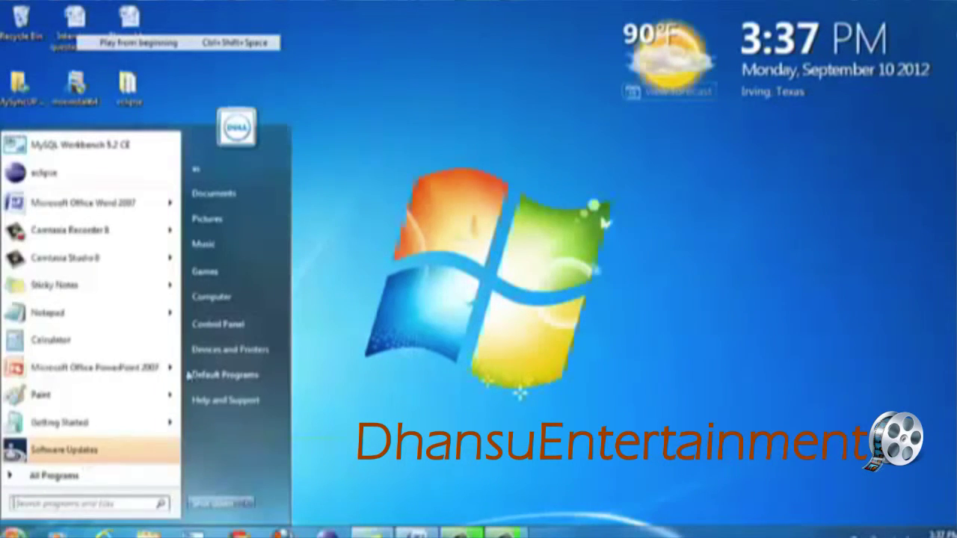
pyautogui.click(270, 302)
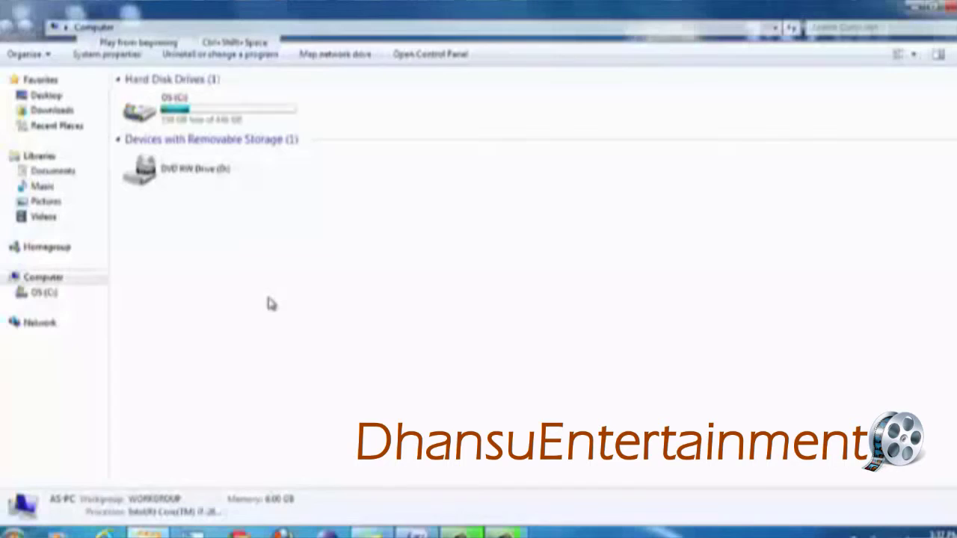
pyautogui.doubleClick(230, 114)
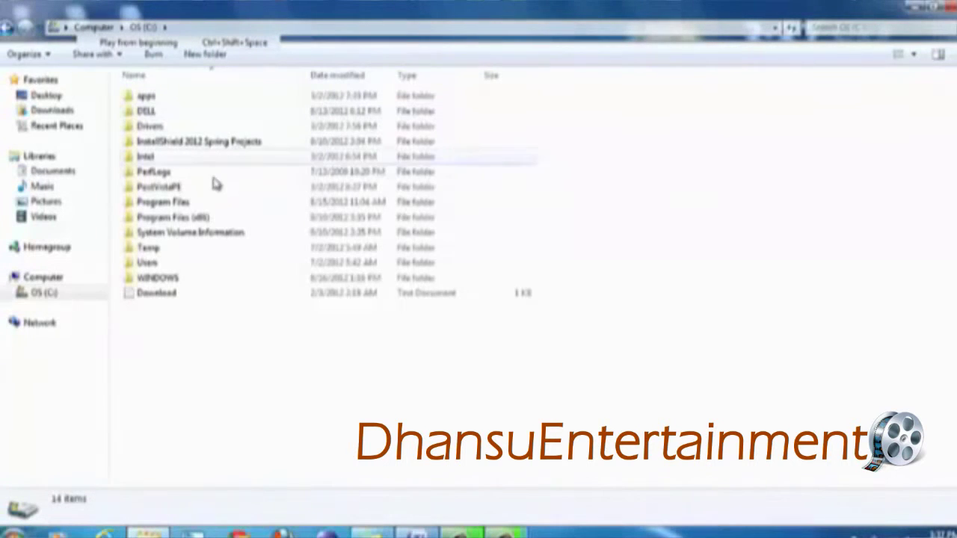
pyautogui.doubleClick(209, 219)
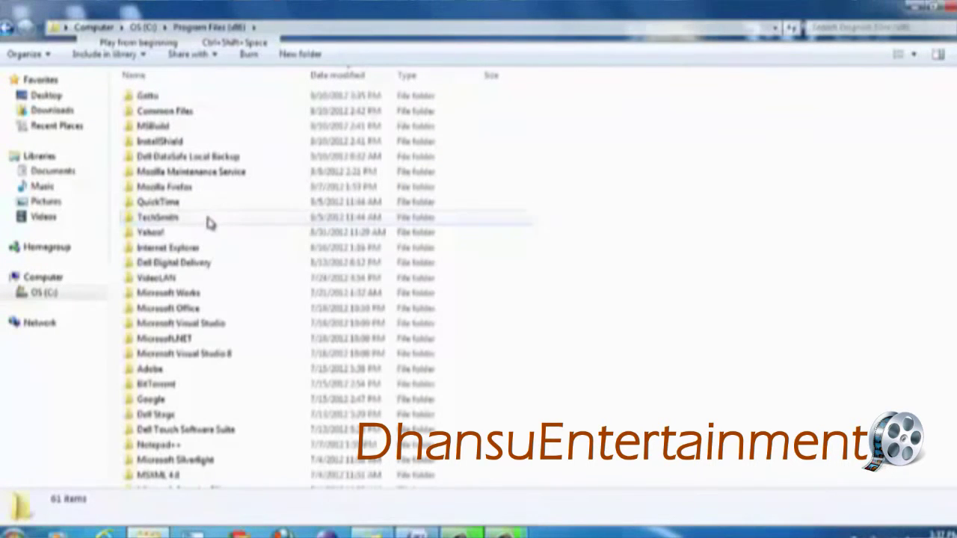
pyautogui.doubleClick(186, 97)
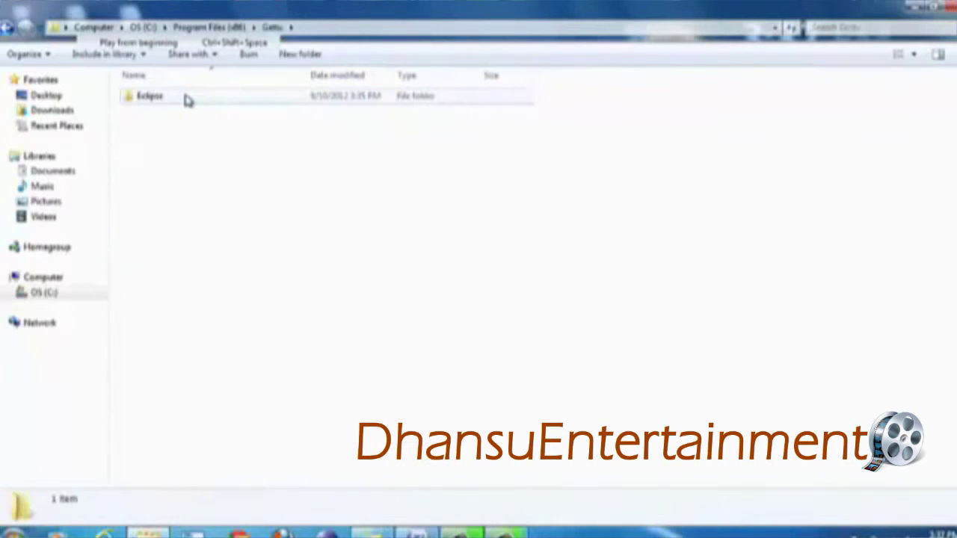
pyautogui.doubleClick(187, 98)
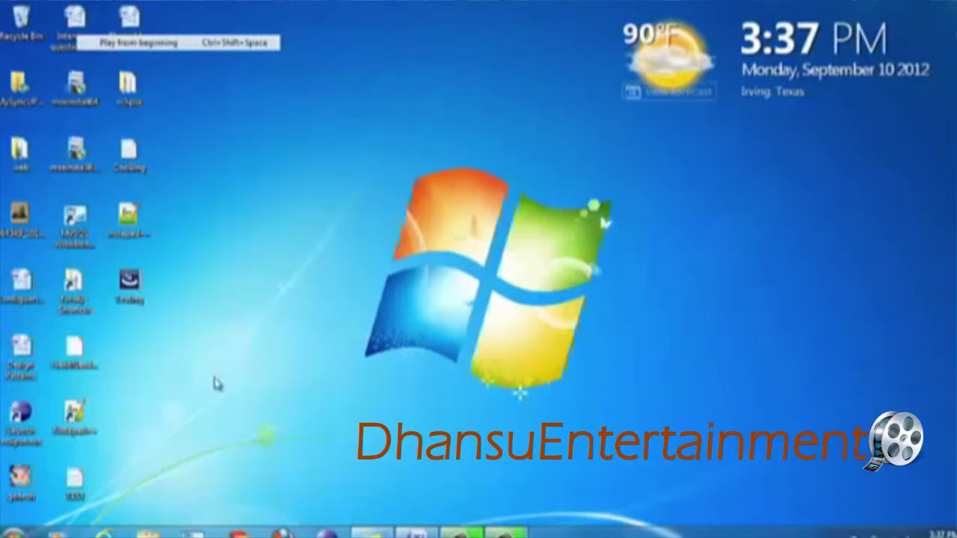
# Uninstall Eclipse through the Control Panel's Programs and Features, confirm the removal, and close the window.
pyautogui.click(15, 532)
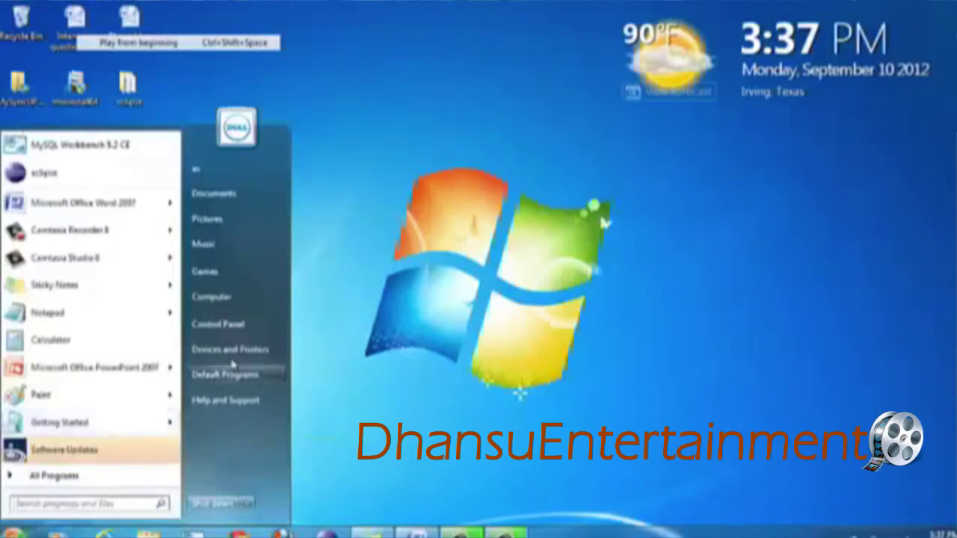
pyautogui.click(166, 393)
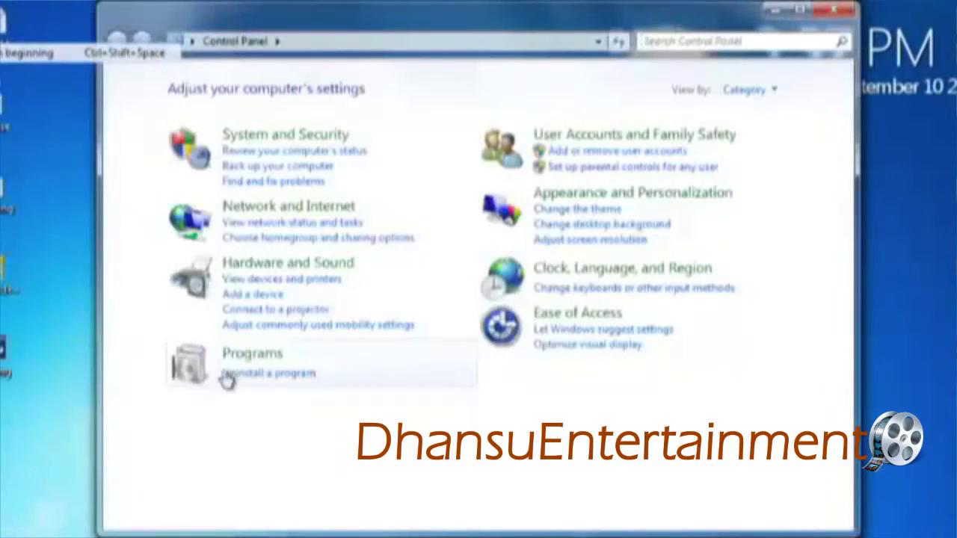
pyautogui.click(245, 374)
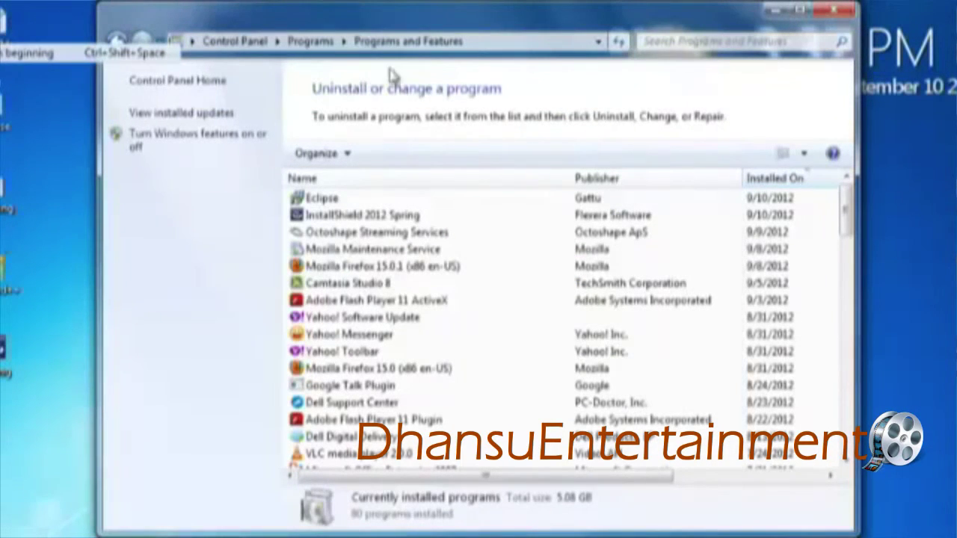
pyautogui.click(348, 200)
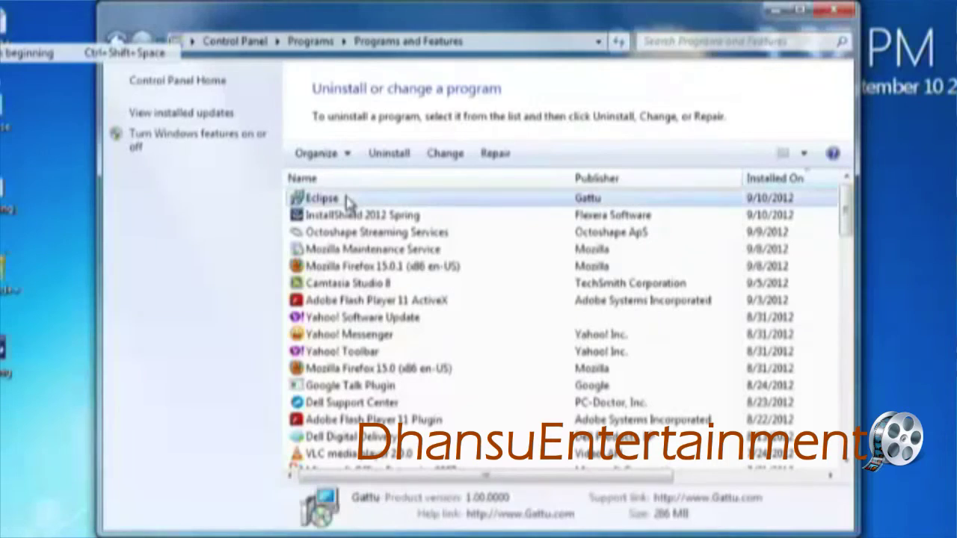
pyautogui.click(390, 160)
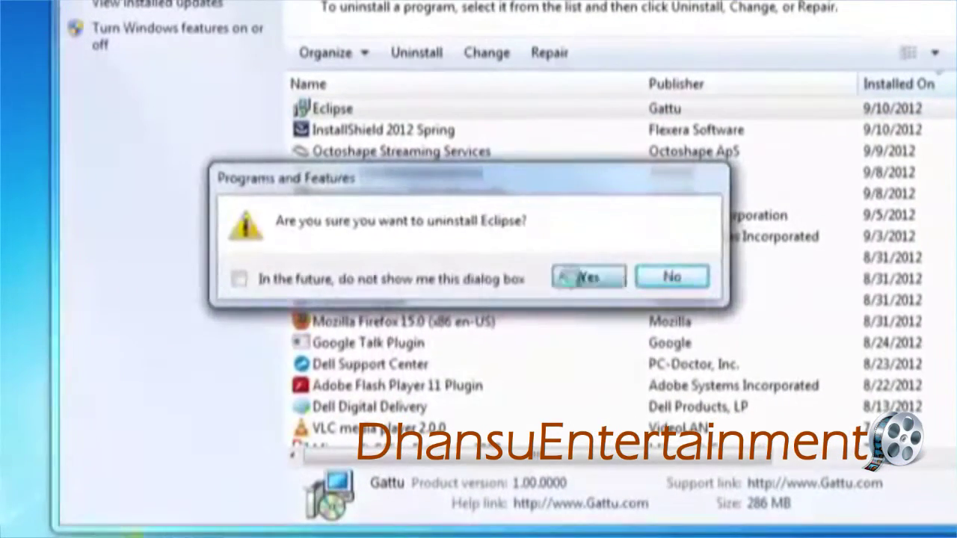
pyautogui.click(587, 278)
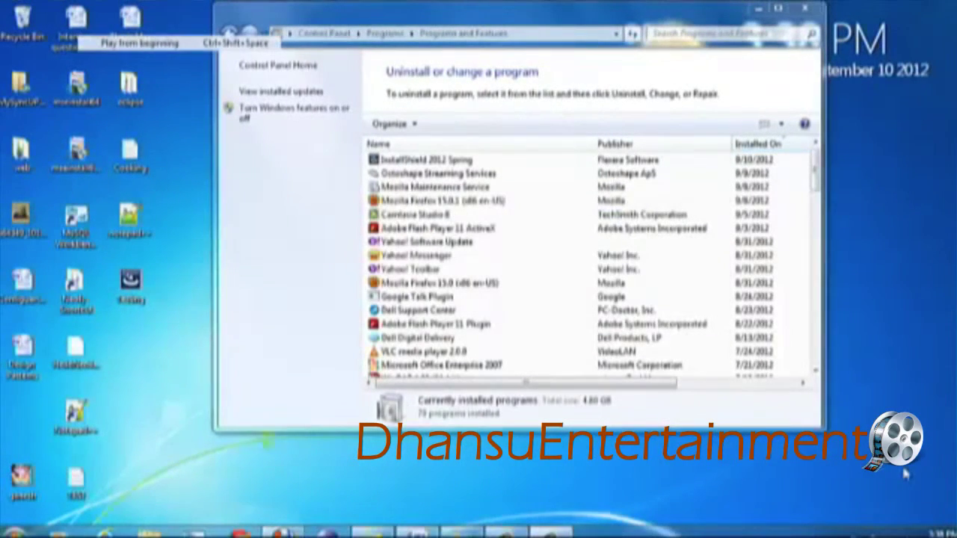
pyautogui.click(805, 8)
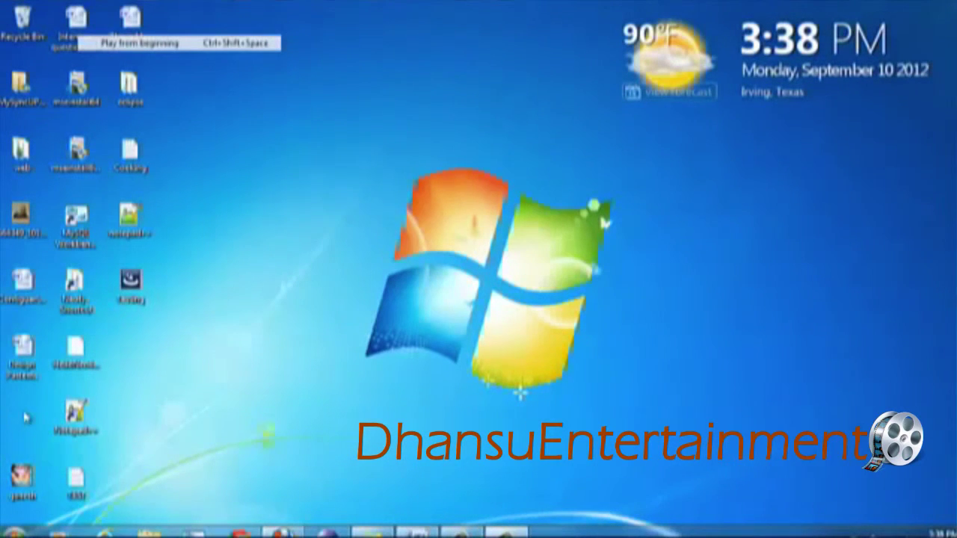
# Check the installed programs list and the C: drive's Program Files (x86) folder for leftover Gattu entries.
pyautogui.click(13, 533)
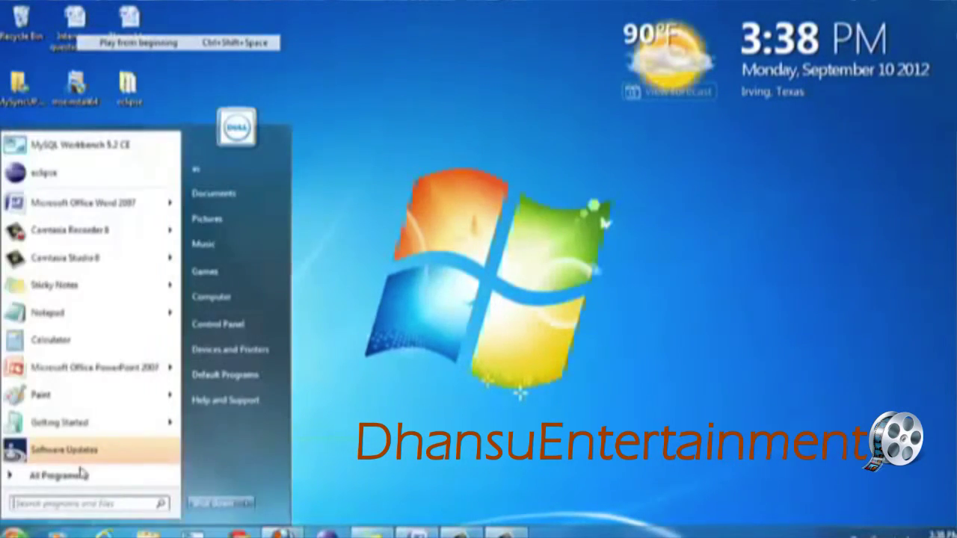
pyautogui.click(86, 477)
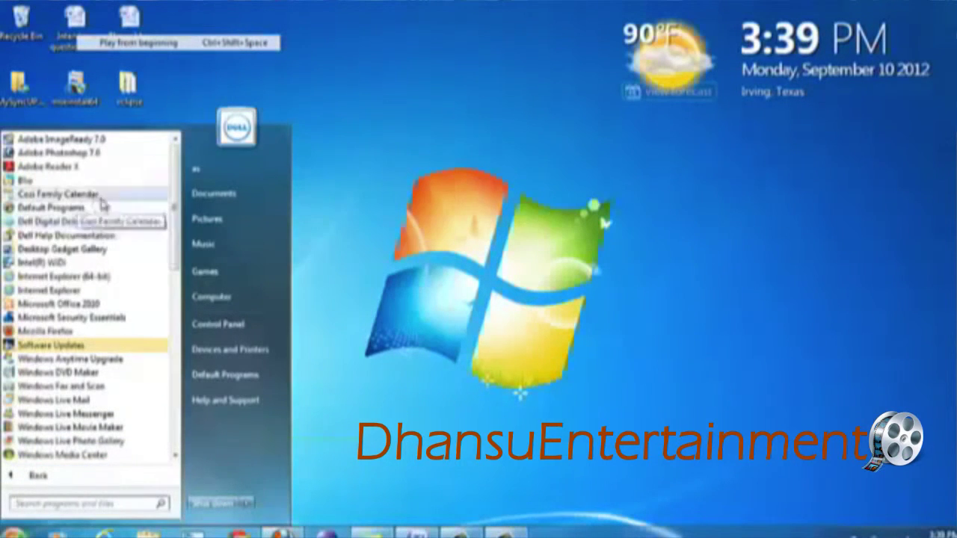
pyautogui.moveTo(179, 288); pyautogui.dragTo(182, 434)
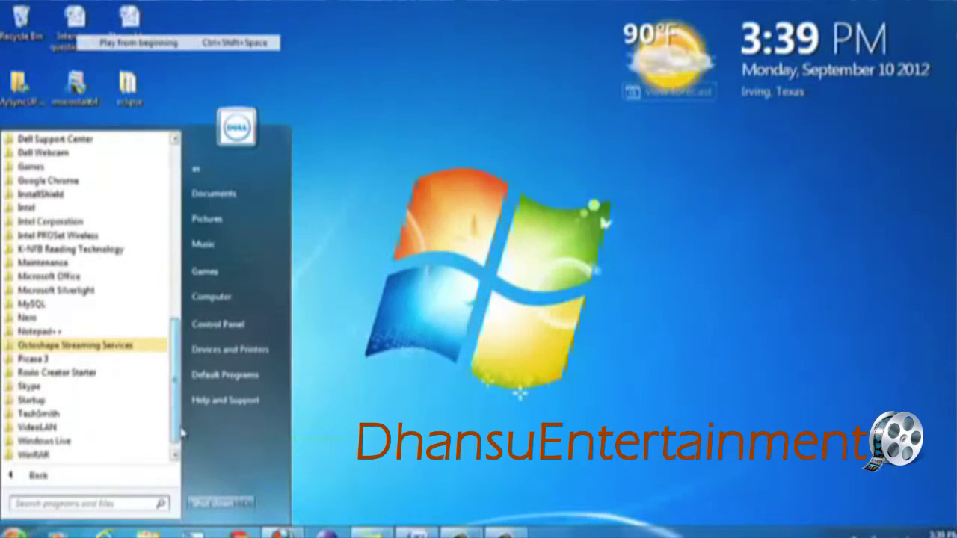
pyautogui.click(267, 302)
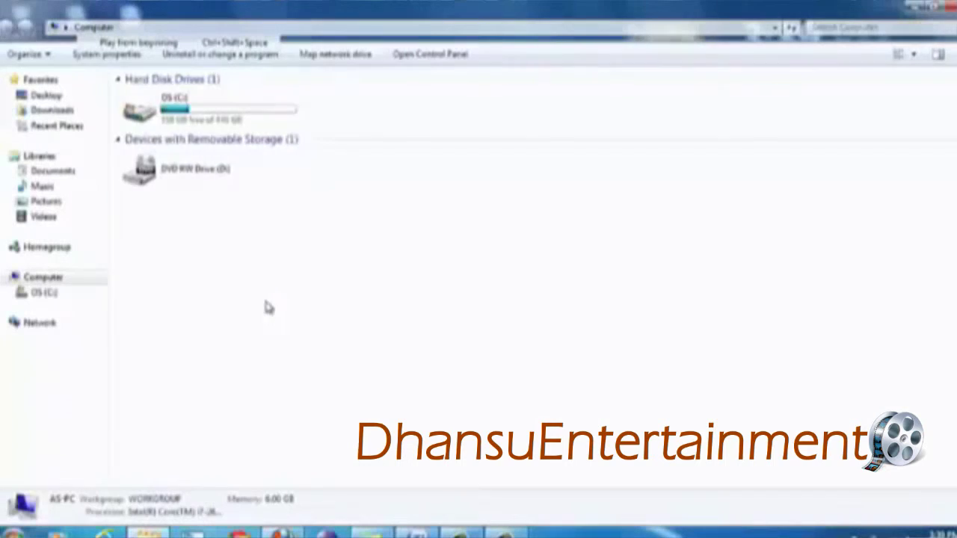
pyautogui.doubleClick(202, 115)
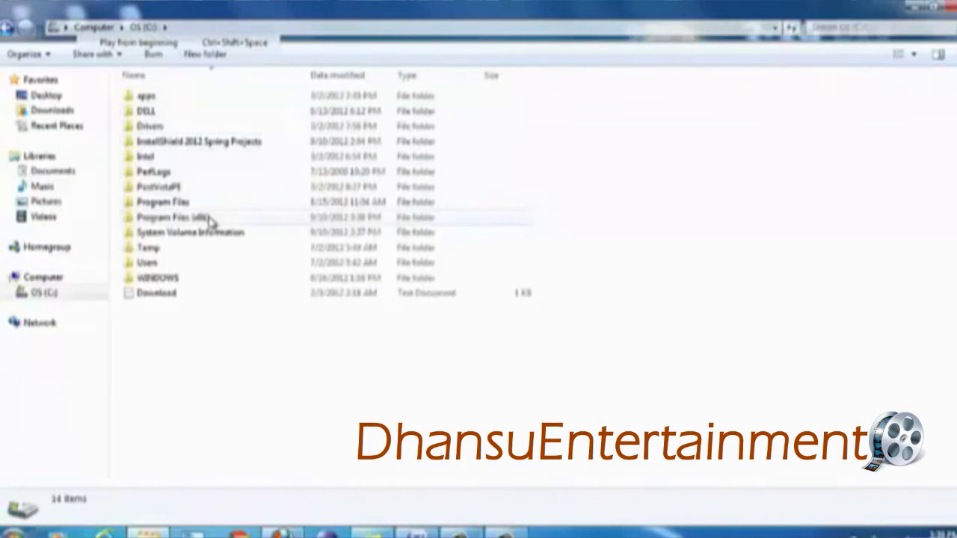
pyautogui.doubleClick(210, 217)
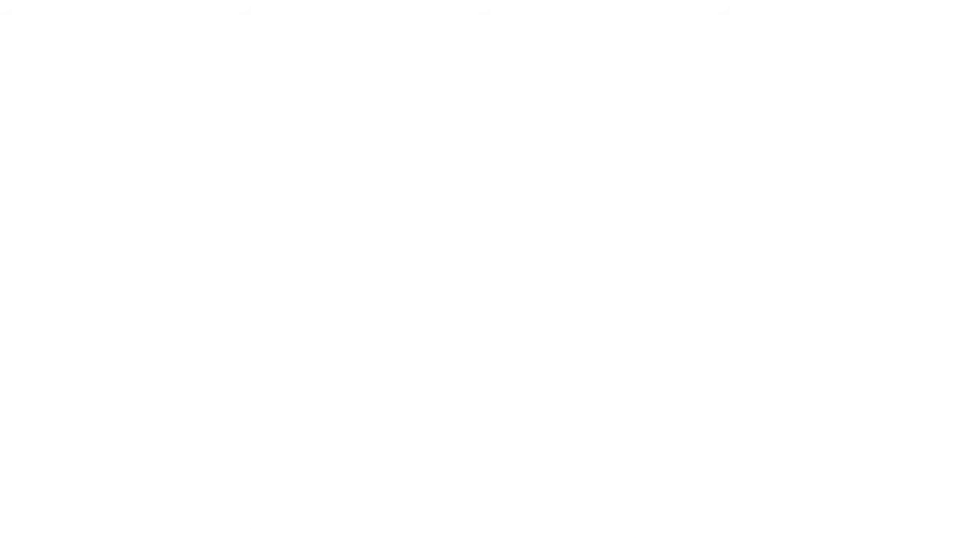